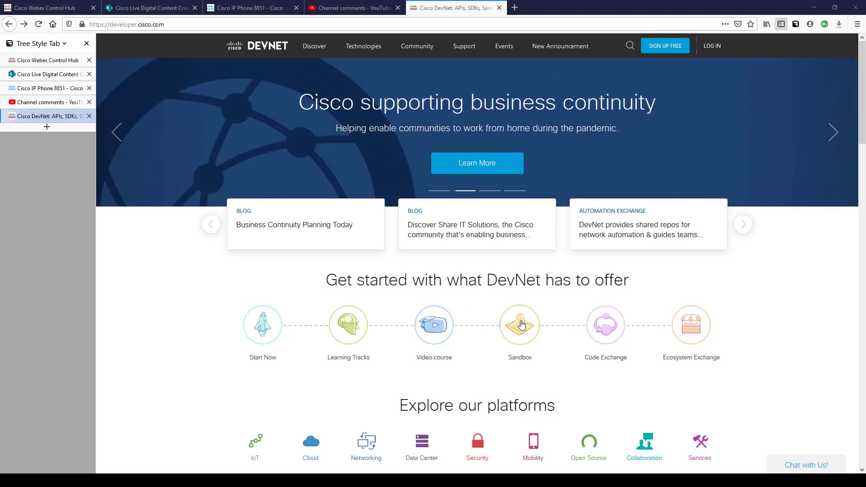
Step: Open Sandbox and sign in with a Google account to reach the 73-lab catalog
left_click(521, 356)
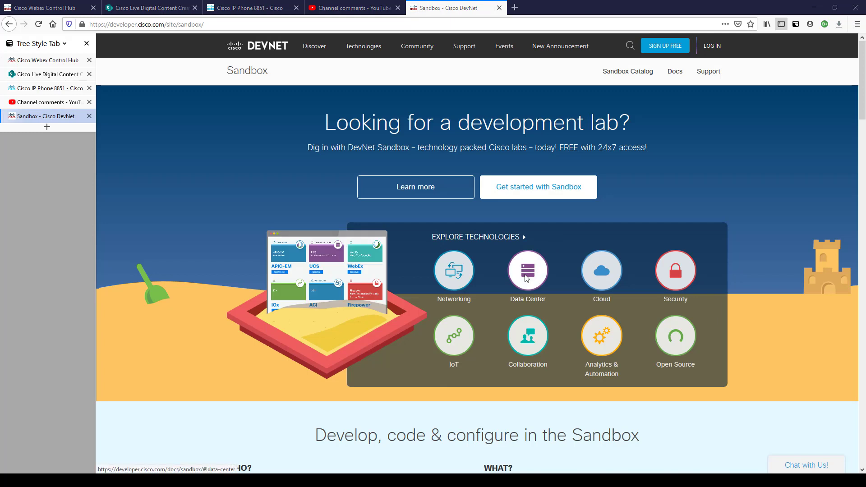
left_click(529, 192)
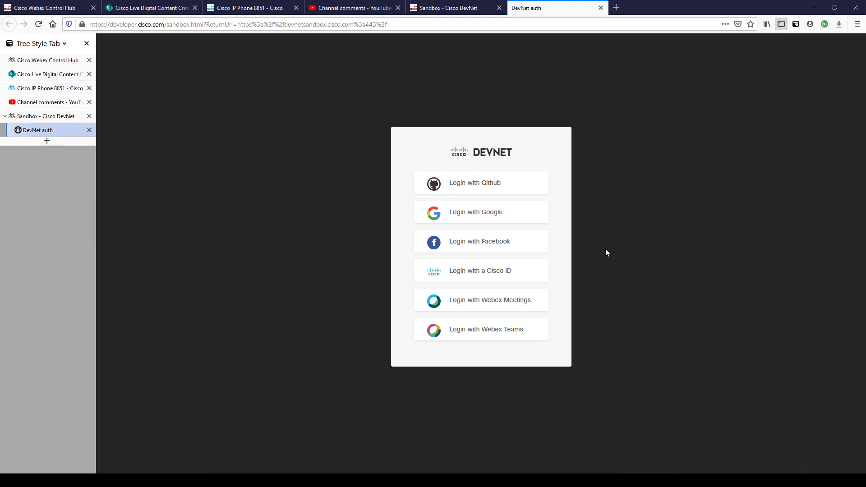
left_click(501, 218)
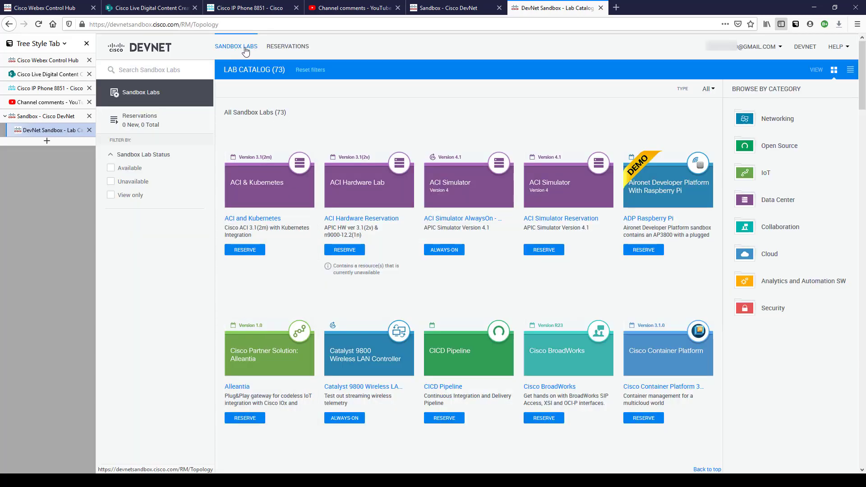
Step: Check that the Reservations list is empty, then filter the catalog to the 14 Collaboration labs
left_click(289, 47)
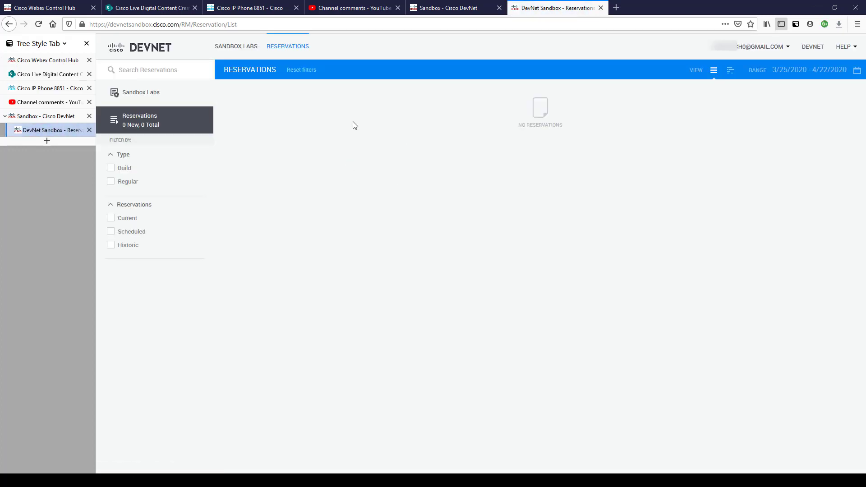
left_click(226, 47)
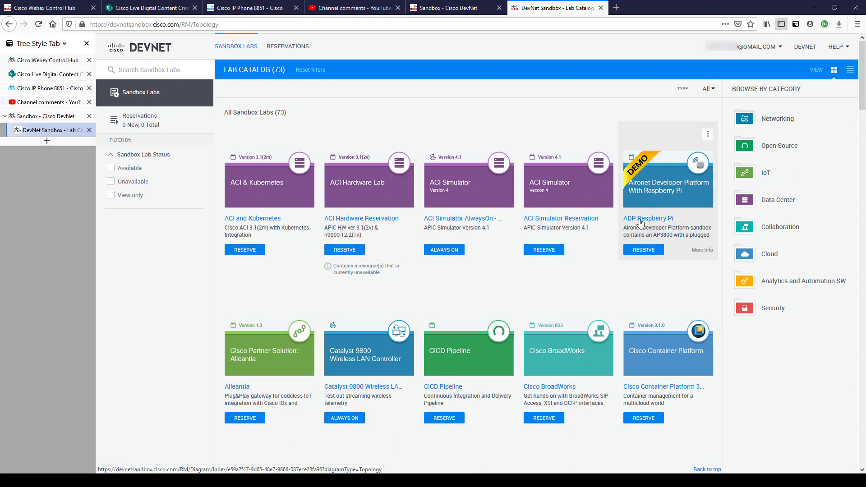
left_click(776, 231)
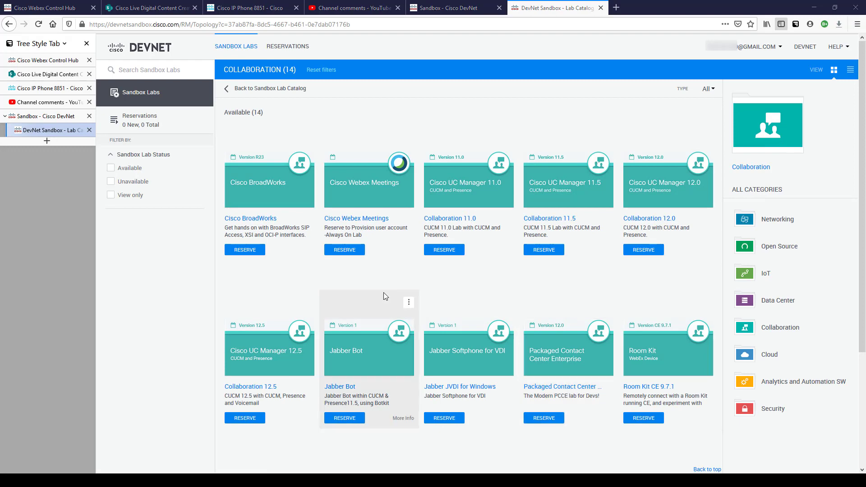
Step: Find the Collaboration 12.5 lab card and start its reservation
scroll(530, 277, "down", 3)
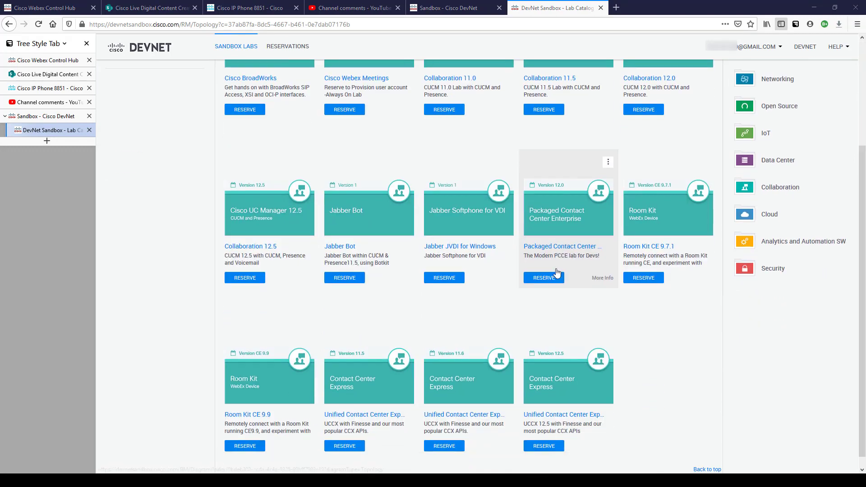
scroll(261, 250, "up", 3)
scroll(262, 339, "down", 3)
scroll(264, 383, "up", 3)
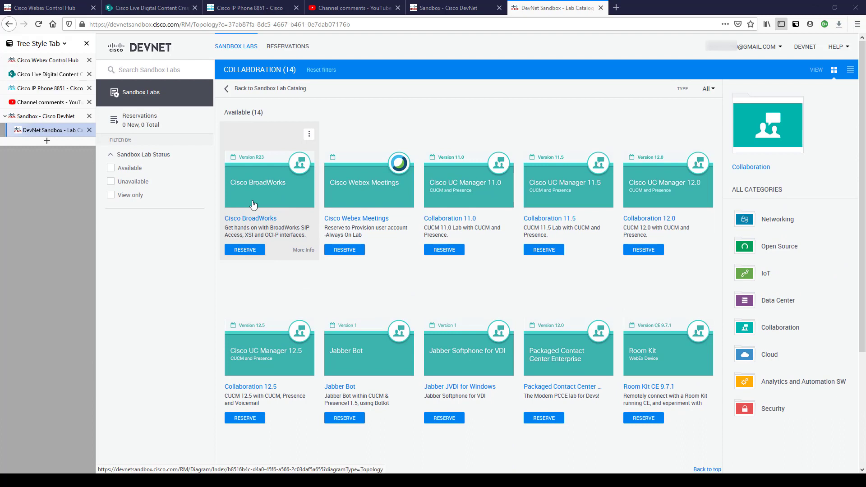
scroll(506, 271, "down", 1)
scroll(505, 270, "down", 2)
scroll(744, 288, "up", 3)
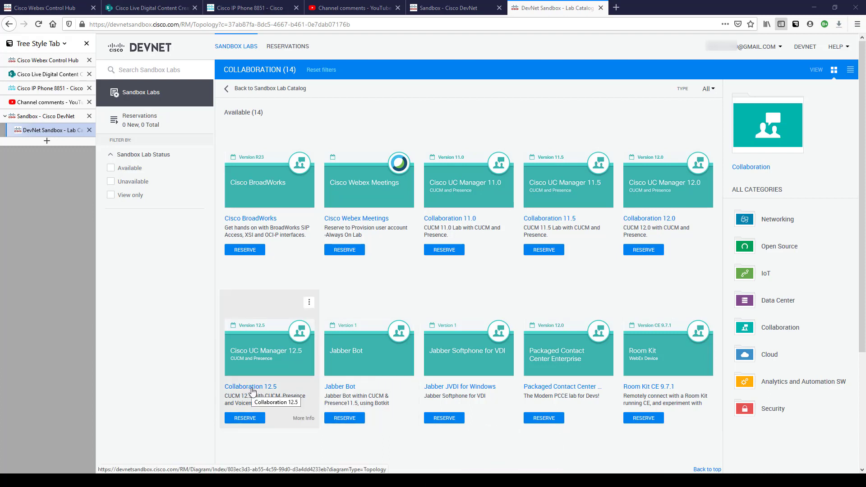
left_click_drag(225, 397, 305, 398)
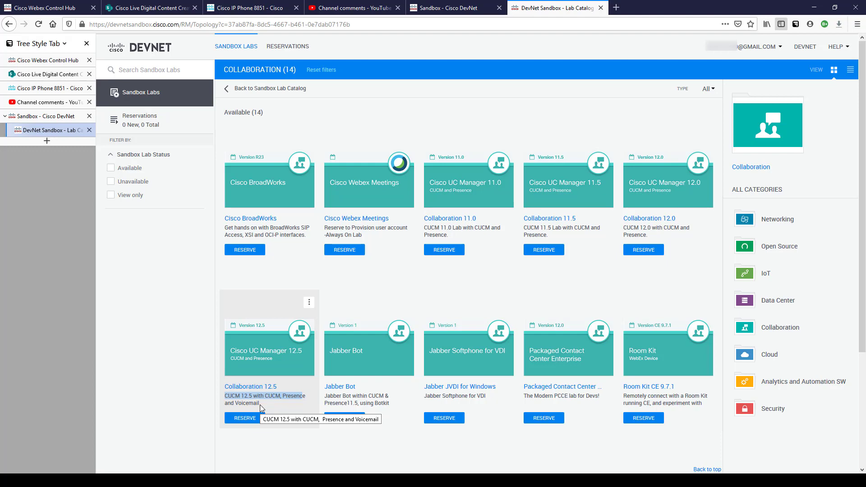
scroll(288, 279, "down", 3)
left_click(245, 266)
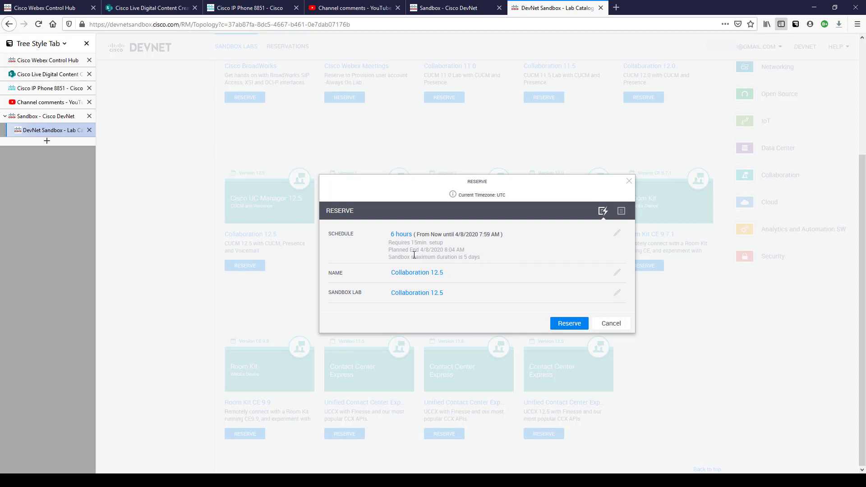
Step: Reserve the Collaboration 12.5 lab with a 5-day duration
left_click_drag(412, 258, 452, 258)
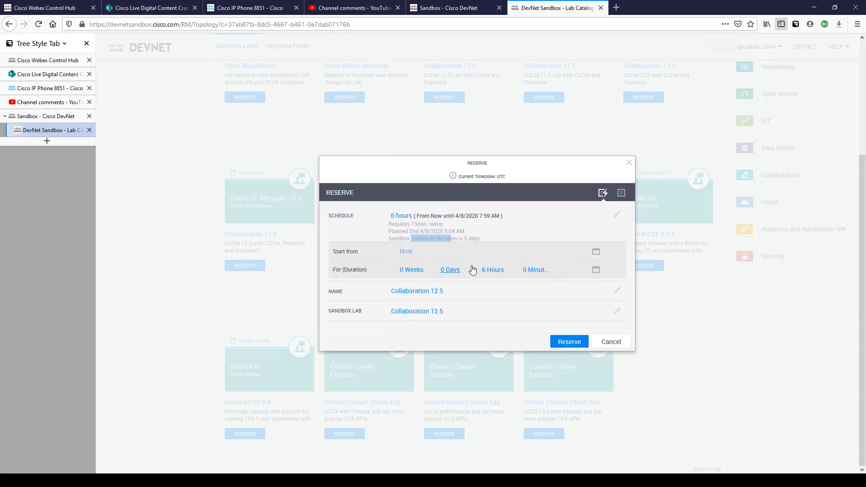
left_click(443, 273)
left_click(467, 355)
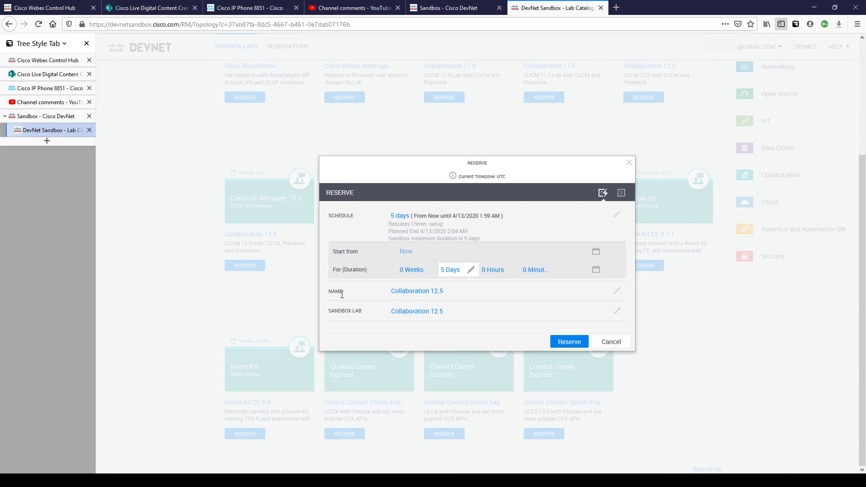
left_click(478, 314)
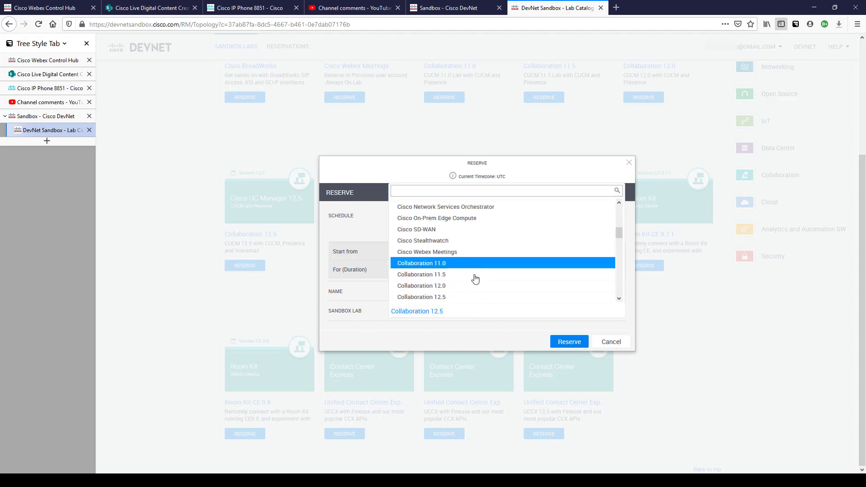
scroll(474, 270, "up", 2)
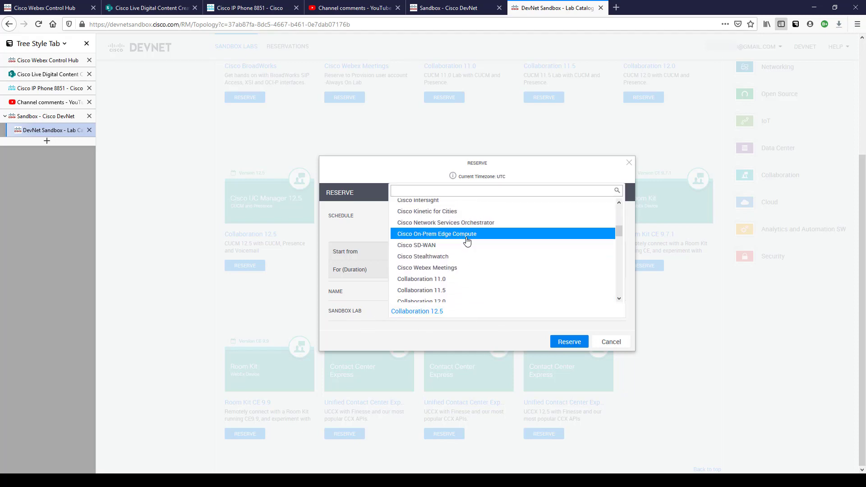
scroll(470, 266, "down", 1)
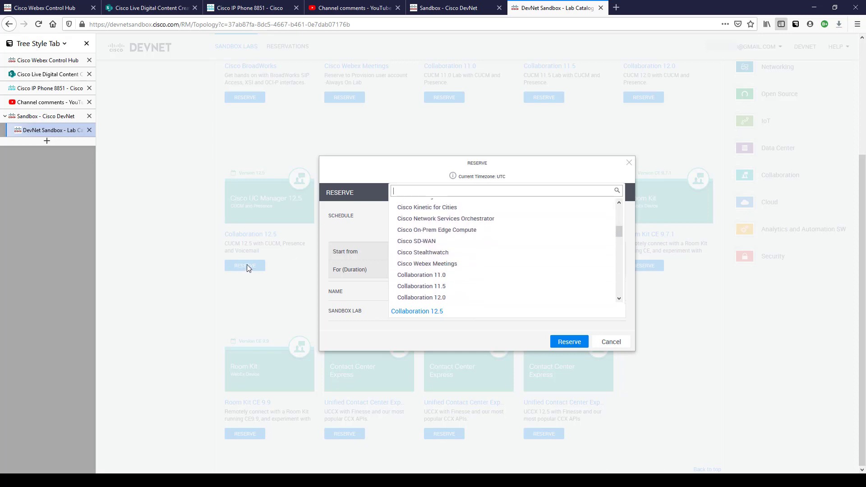
scroll(498, 248, "down", 1)
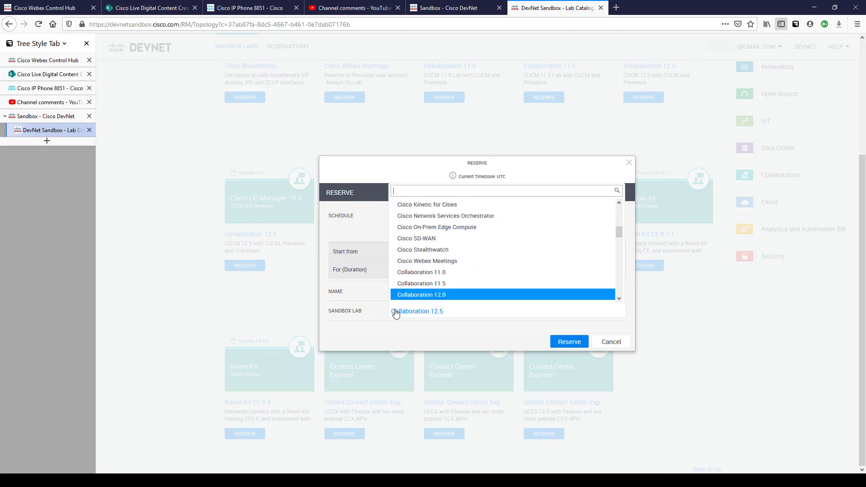
left_click(405, 328)
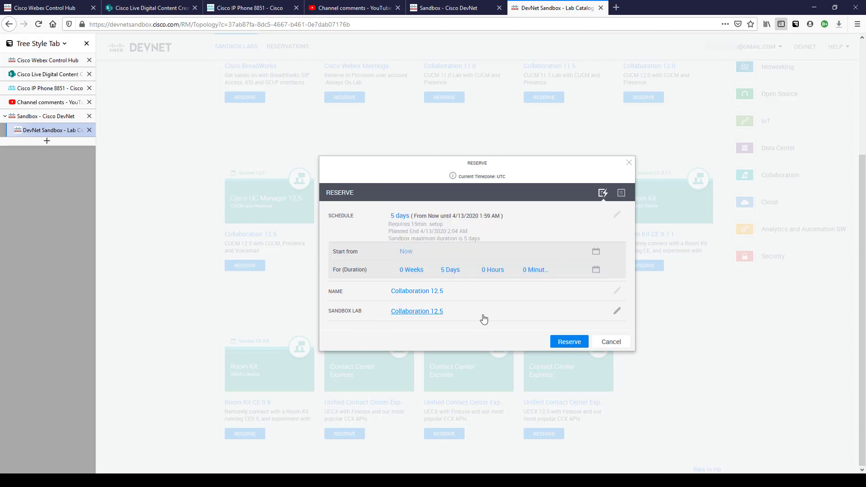
left_click(570, 345)
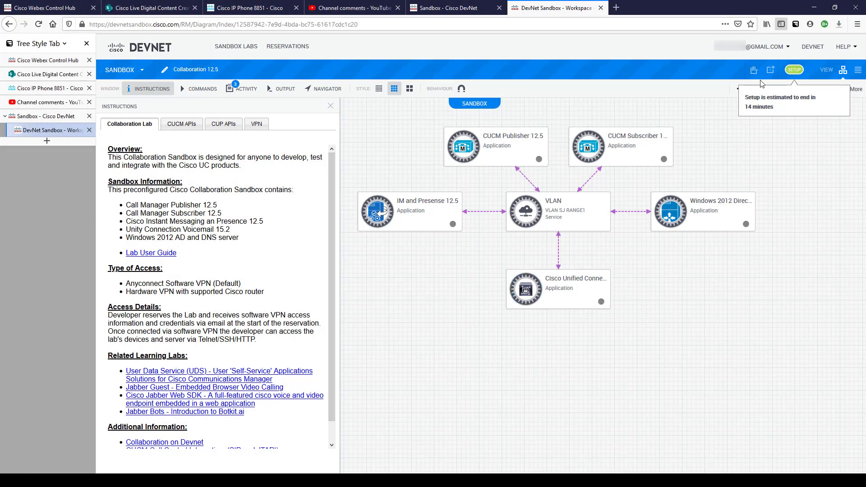
Step: Inspect the topology nodes: CUCM Subscriber, IM and Presence, Windows 2012 server, and 10.10.20.18
left_click_drag(770, 95, 774, 108)
left_click(773, 108)
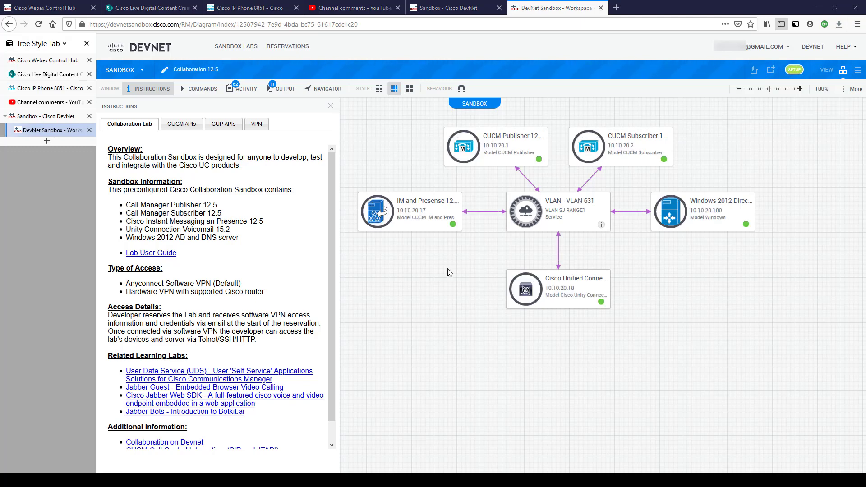
left_click(588, 146)
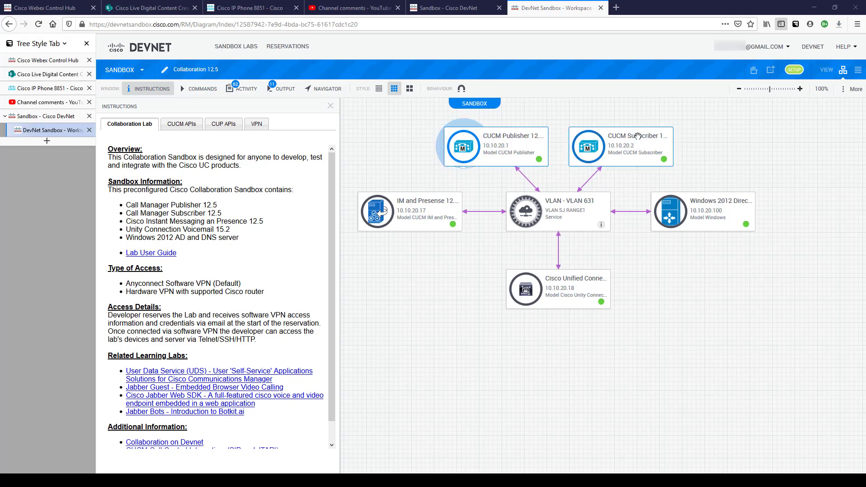
left_click(410, 213)
left_click(729, 203)
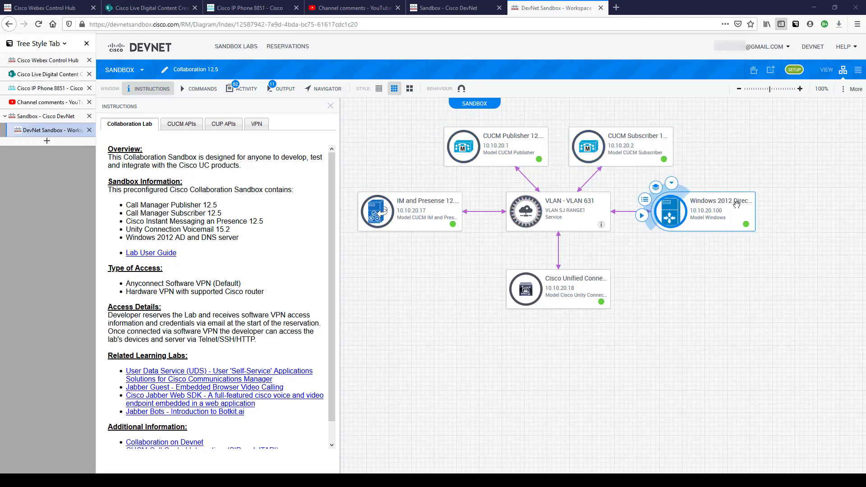
left_click(564, 291)
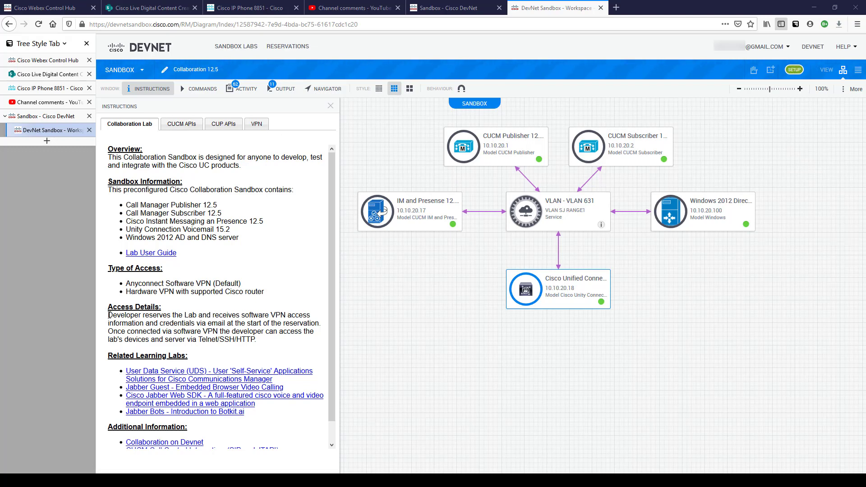
Step: Read the Access Details, then show the lab's VPN access instructions
left_click_drag(108, 316, 306, 315)
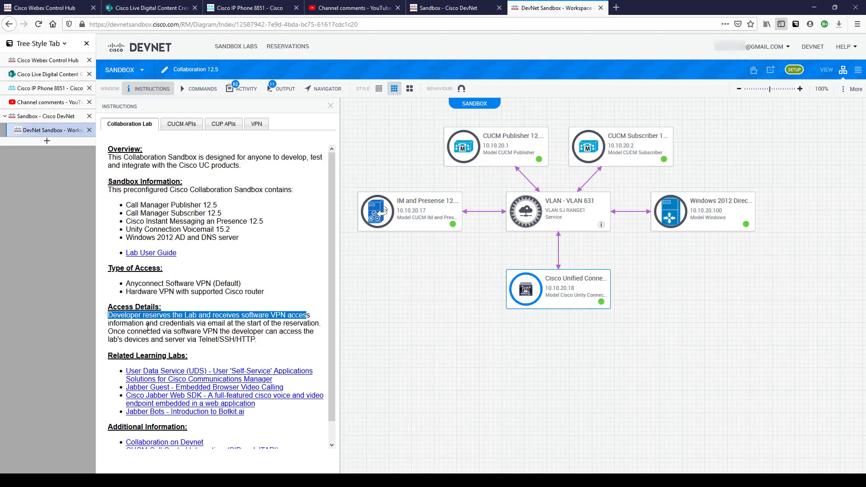
left_click_drag(212, 324, 297, 323)
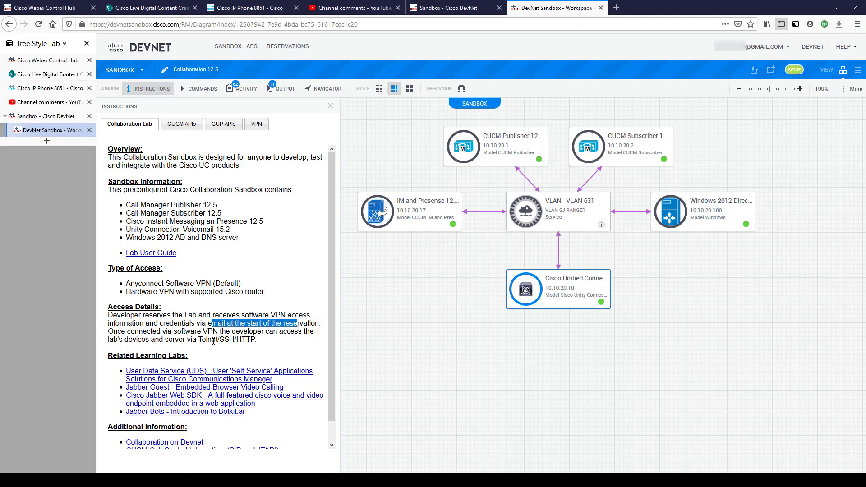
left_click_drag(204, 339, 255, 340)
left_click(281, 344)
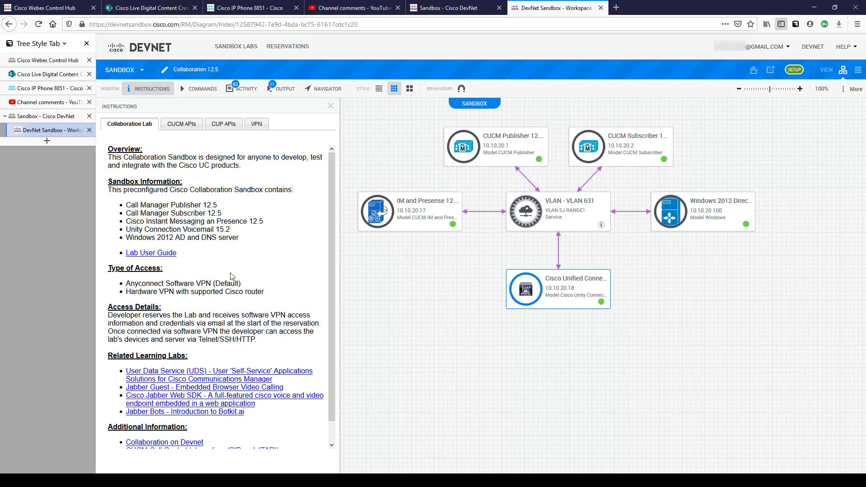
left_click(257, 124)
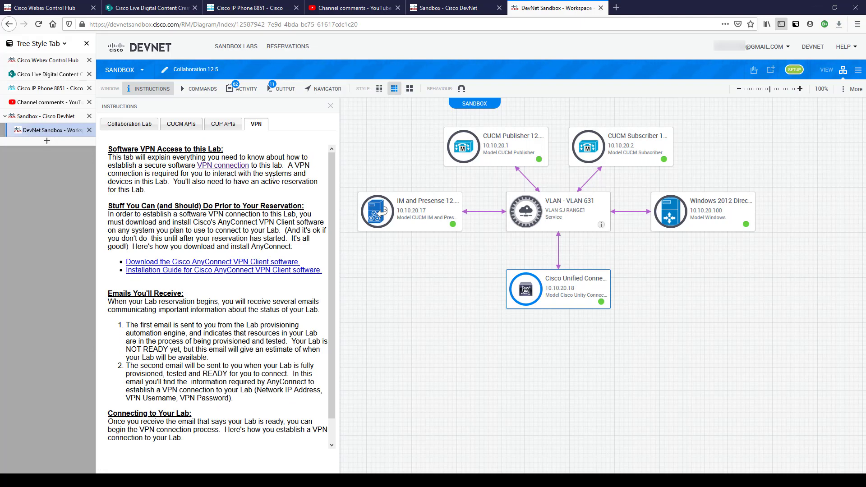
Step: Open the AnyConnect download page and the AnyConnect Installation Guide in new tabs
left_click(156, 262)
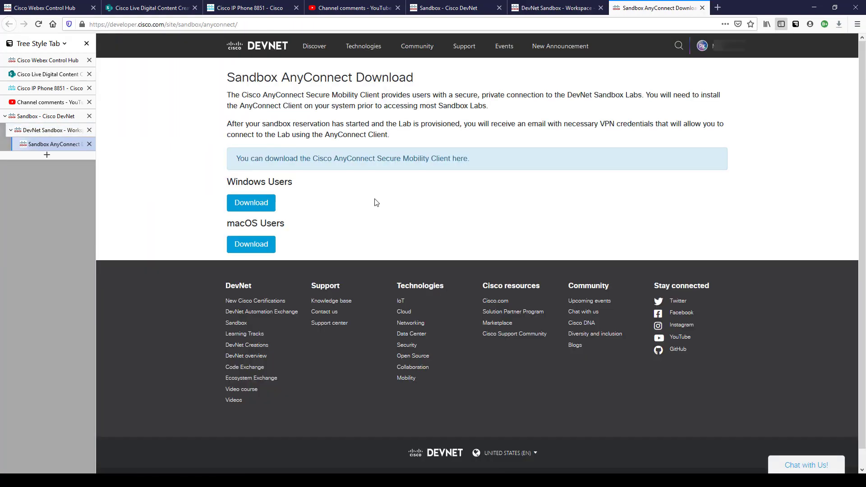
left_click(61, 132)
left_click(178, 272)
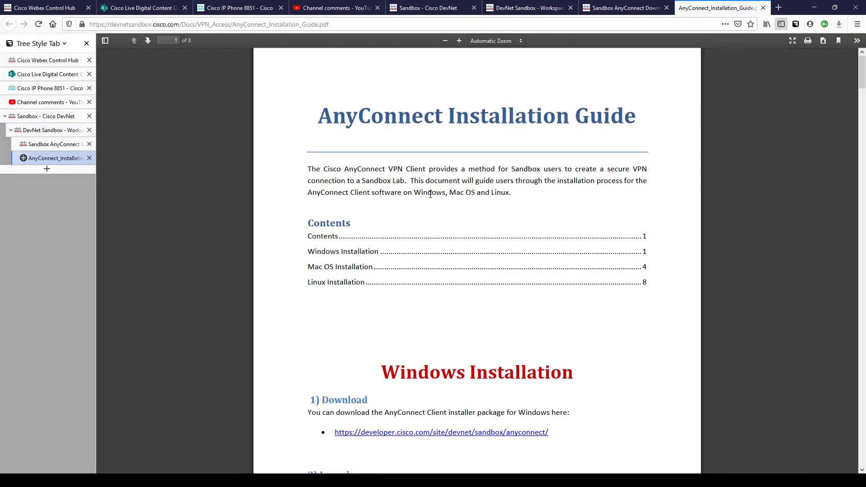
Step: Scroll through the 8-page Installation Guide, then return to the lab workspace
scroll(430, 194, "down", 20)
scroll(430, 198, "down", 20)
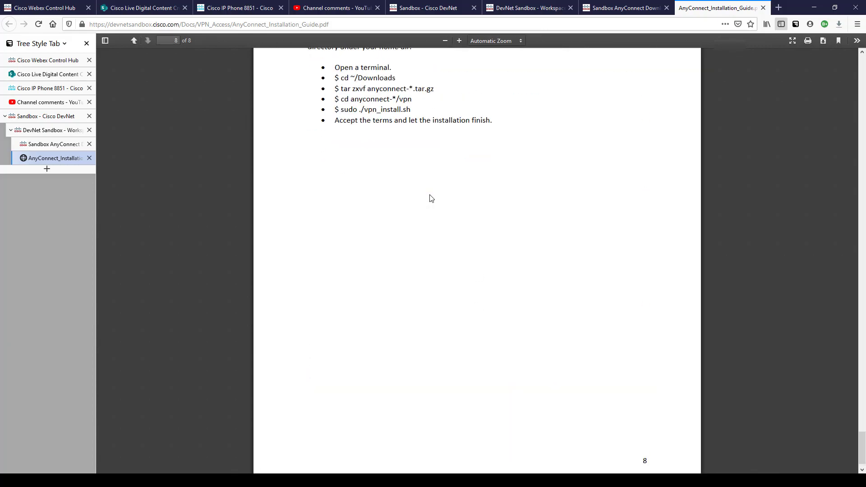
scroll(431, 198, "up", 10)
scroll(430, 198, "down", 4)
scroll(431, 198, "up", 6)
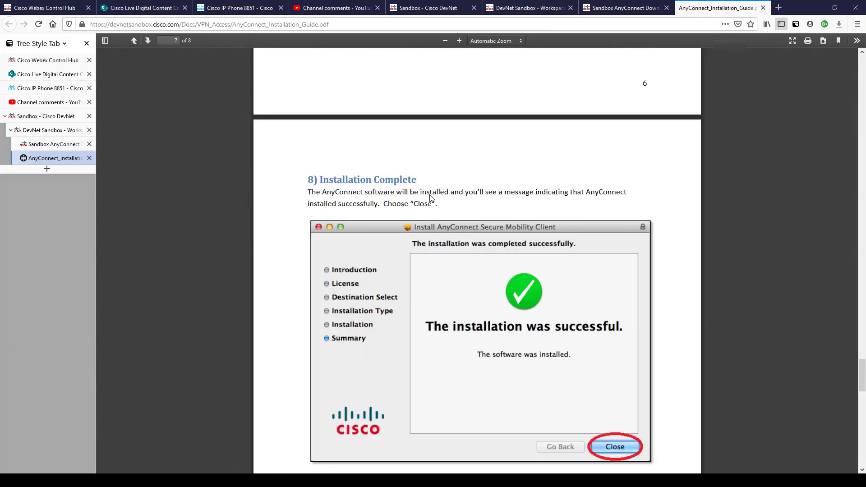
scroll(430, 198, "up", 20)
scroll(419, 203, "down", 20)
scroll(419, 201, "up", 20)
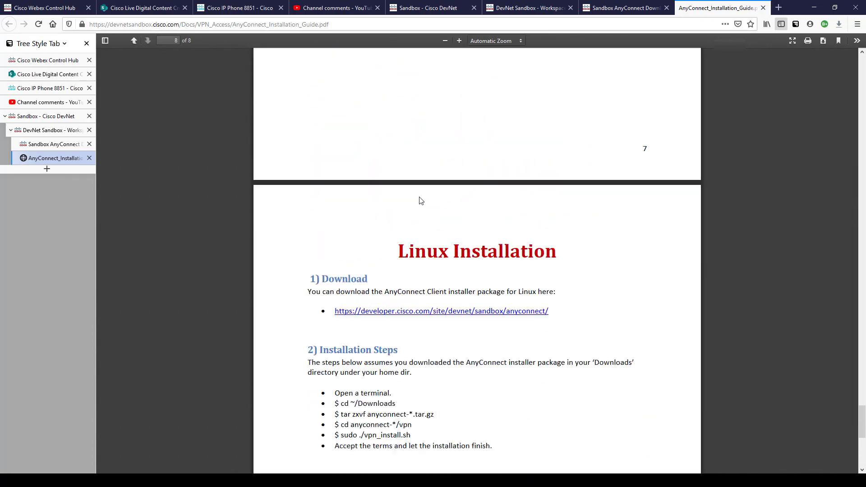
scroll(420, 200, "up", 20)
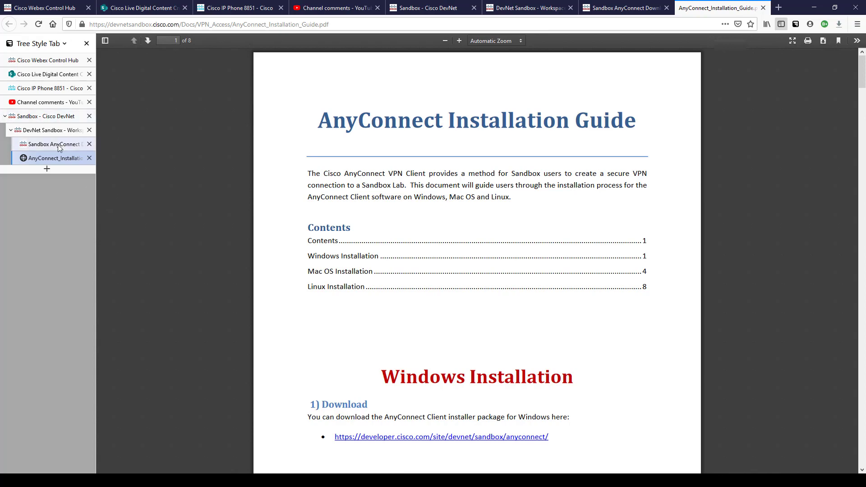
left_click(56, 132)
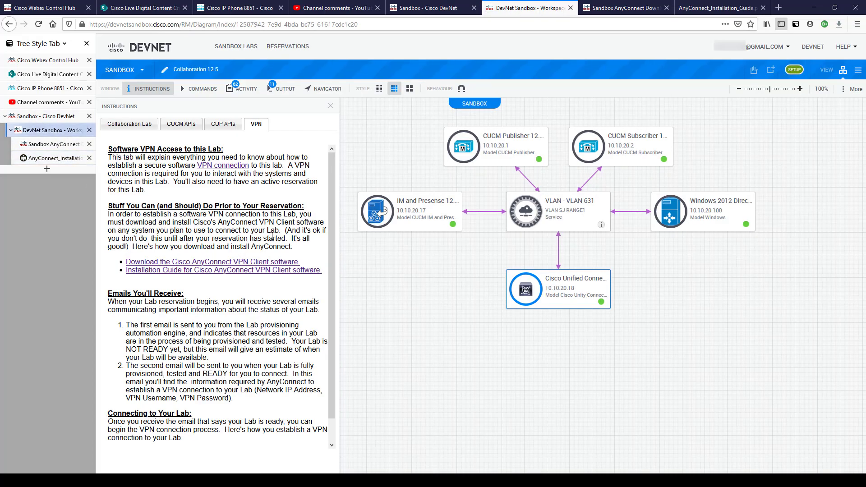
Step: Browse the CUP APIs and then the CUCM APIs instructions
scroll(274, 271, "down", 2)
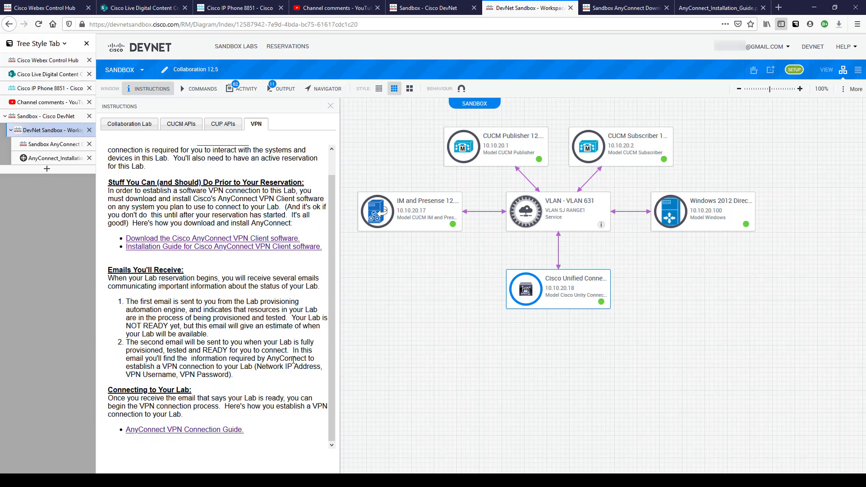
scroll(267, 296, "up", 2)
left_click(224, 126)
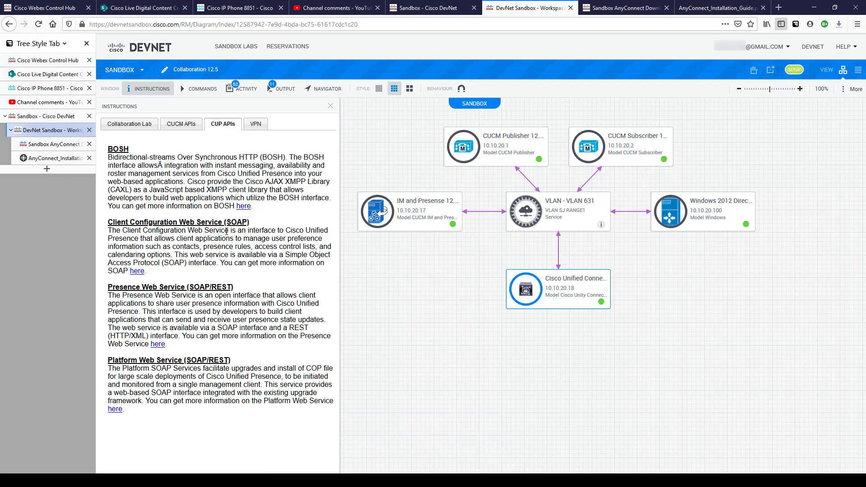
left_click(181, 124)
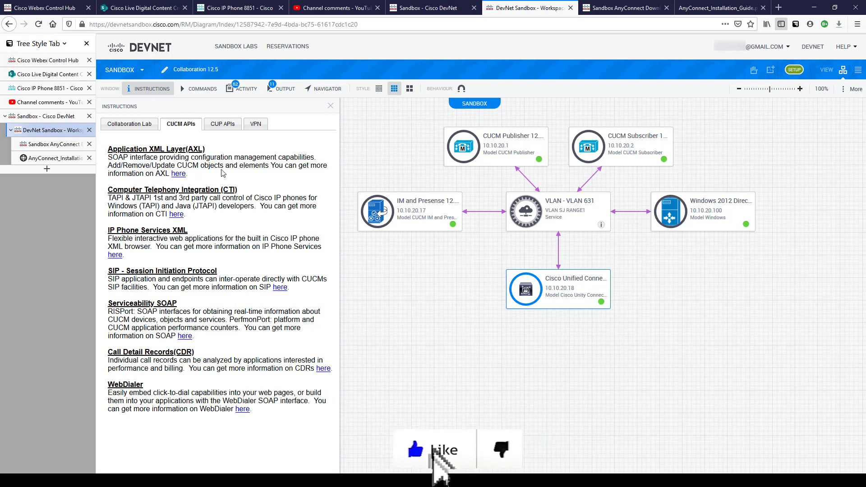
Step: Open the AXL documentation page in a new tab, skim it, and return to the workspace
right_click(179, 175)
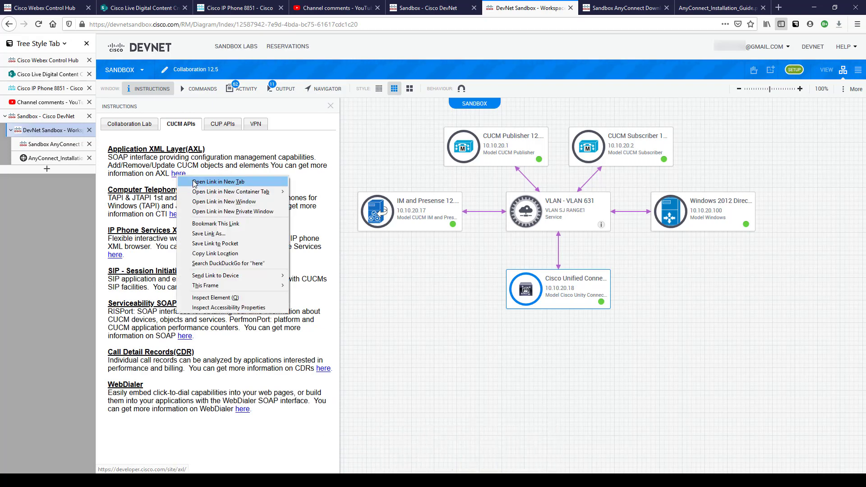
left_click(195, 181)
left_click(43, 171)
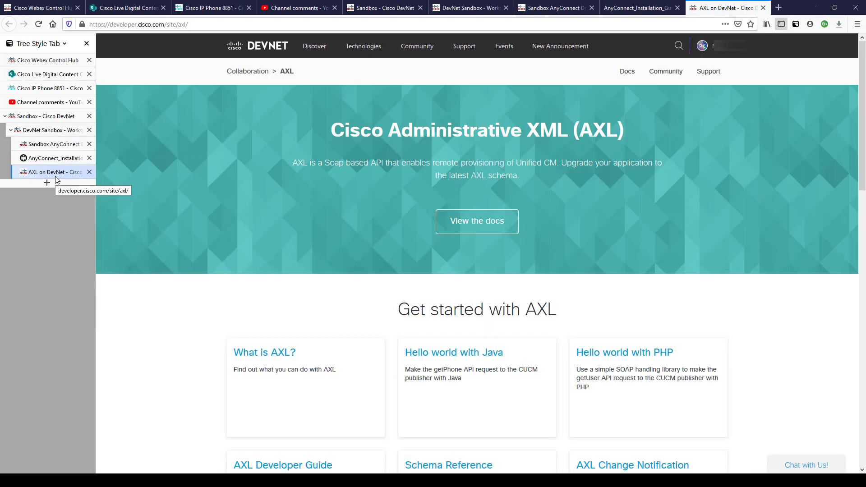
scroll(340, 183, "down", 10)
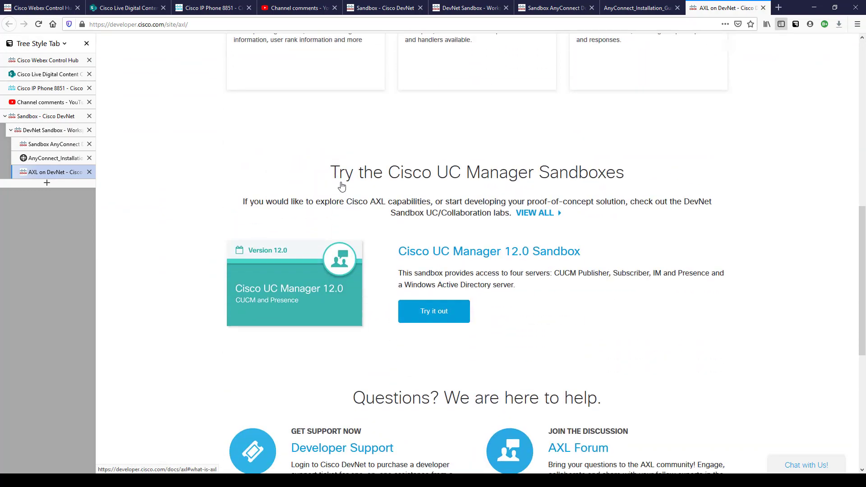
scroll(342, 186, "down", 6)
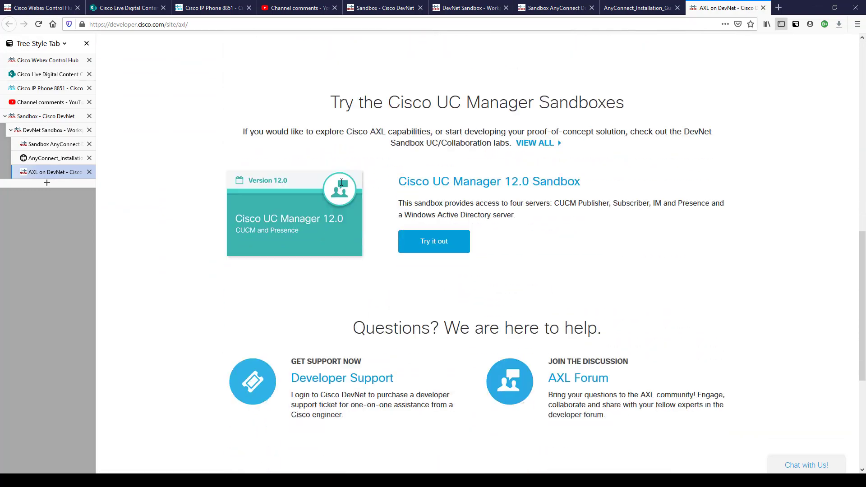
scroll(341, 186, "up", 9)
scroll(342, 186, "up", 7)
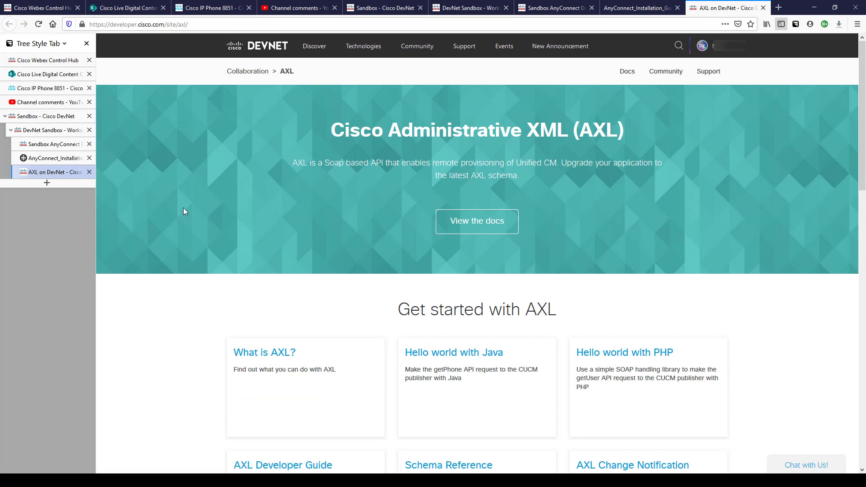
left_click(42, 130)
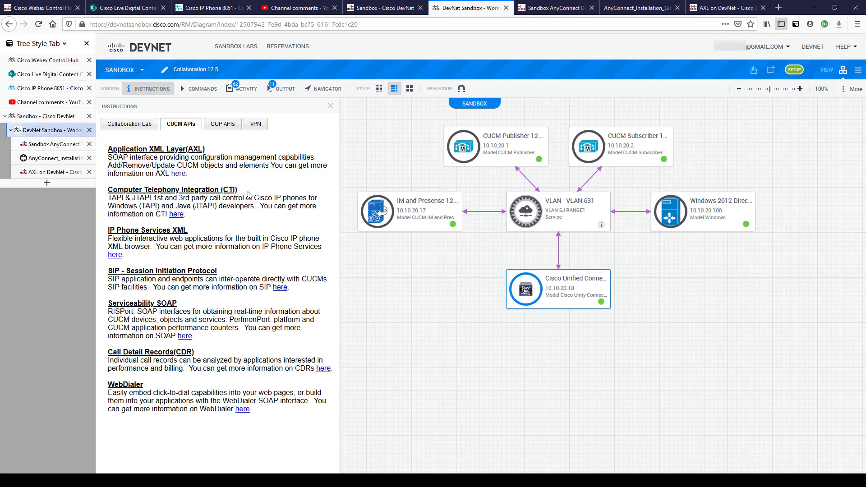
Step: Review the Collaboration Lab overview and select the CUCM Publisher server in the diagram
left_click(129, 123)
scroll(269, 285, "down", 1)
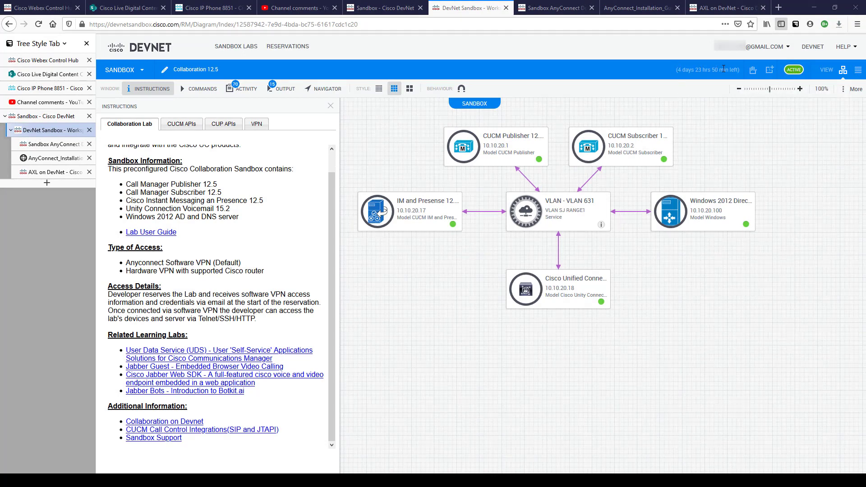
left_click(476, 142)
mouse_move(476, 142)
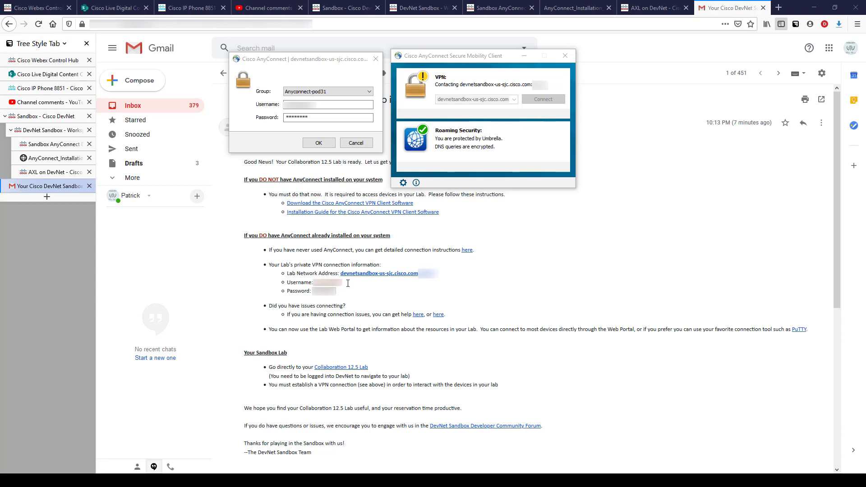
Step: Submit the AnyConnect VPN login to connect to devnetsandbox-us-sjc.cisco.com
left_click(318, 142)
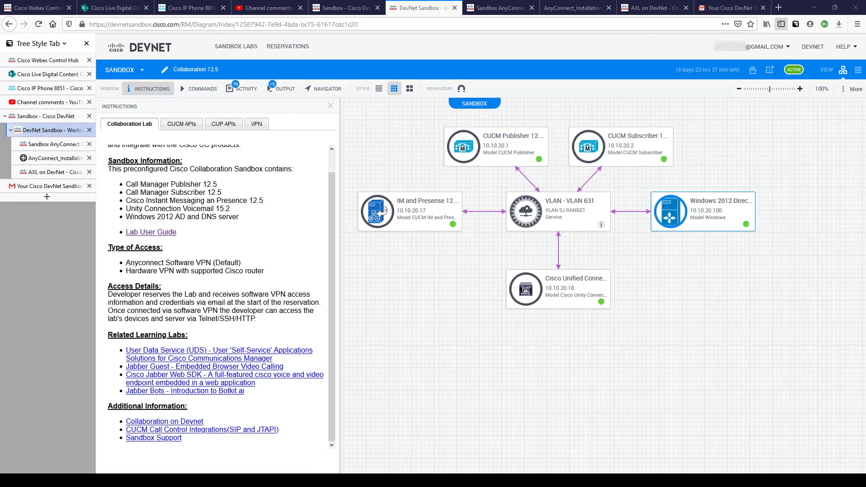
Step: Open the Lab User Guide PDF and scroll to page 11's preprovisioned Jabber users table
left_click(145, 233)
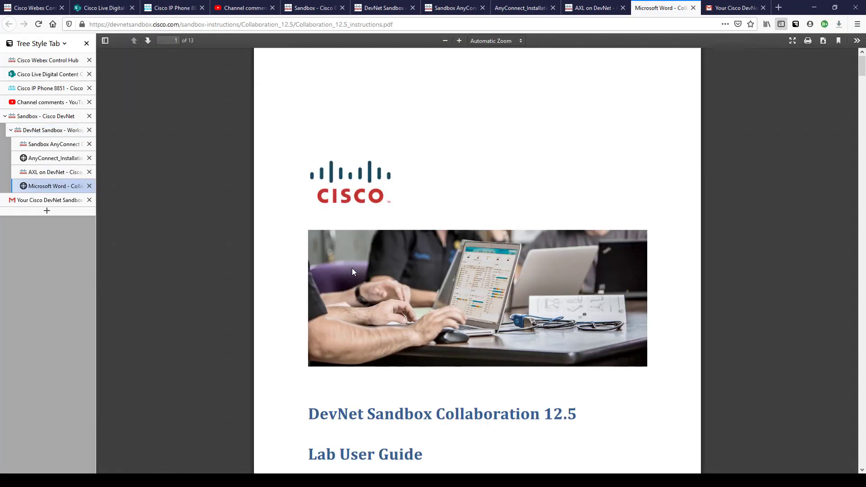
scroll(399, 204, "down", 10)
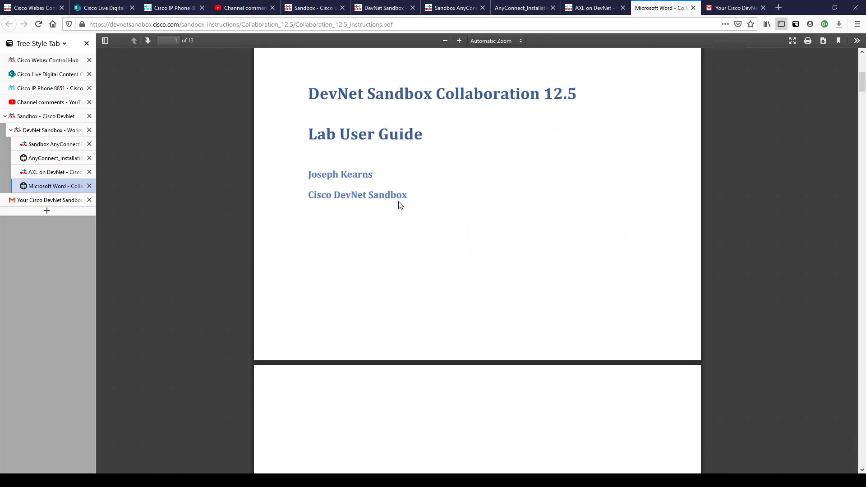
scroll(399, 204, "down", 20)
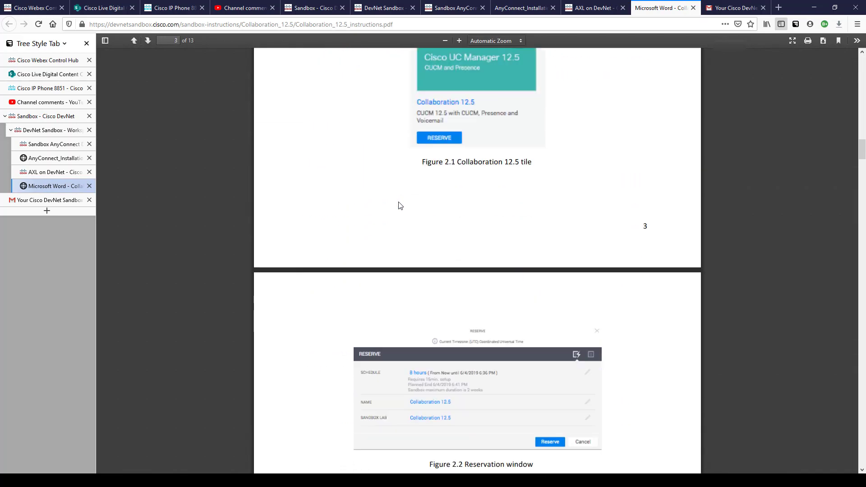
scroll(399, 205, "down", 15)
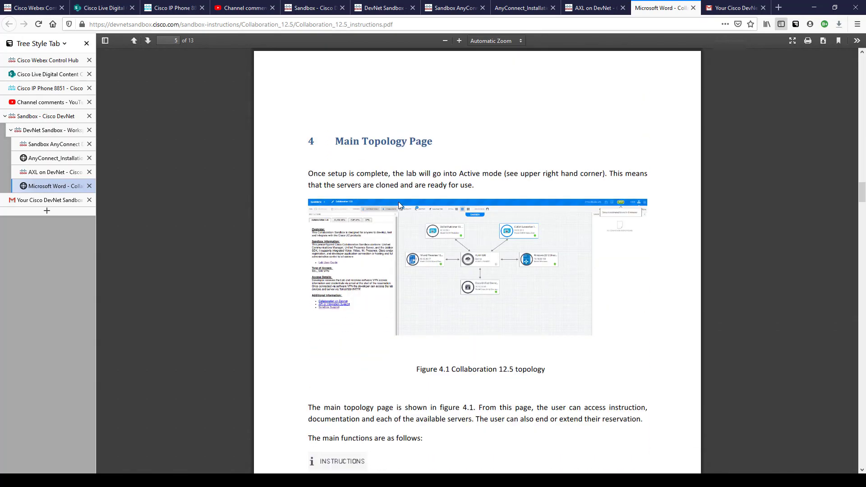
scroll(399, 202, "down", 5)
scroll(400, 204, "up", 10)
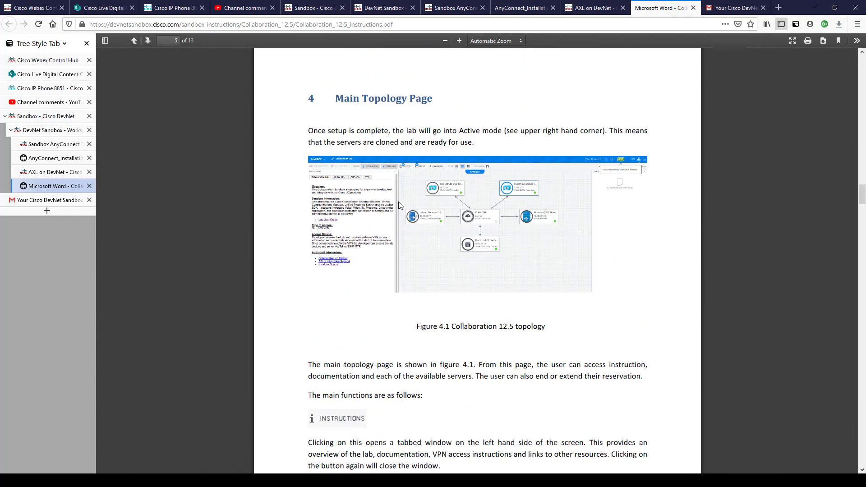
scroll(430, 215, "down", 8)
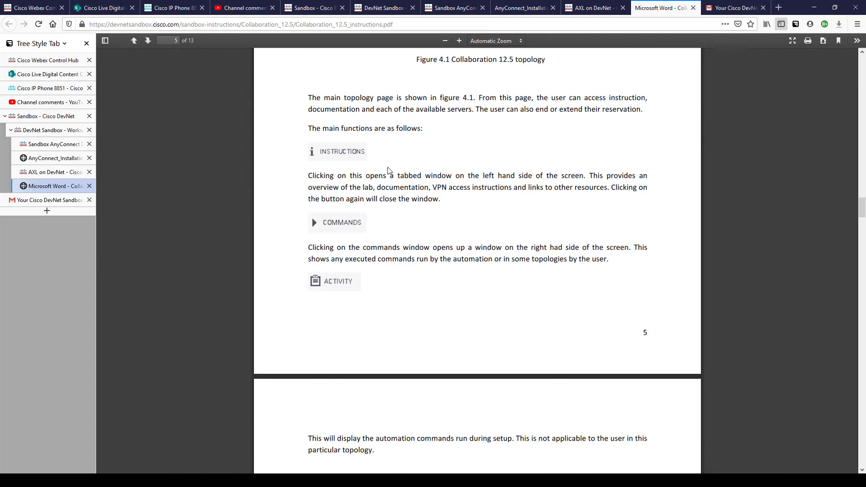
scroll(442, 176, "down", 15)
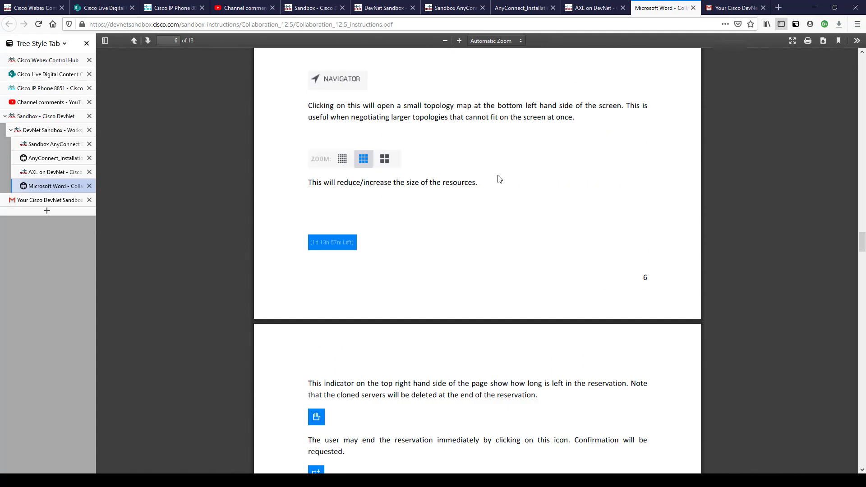
scroll(499, 179, "down", 13)
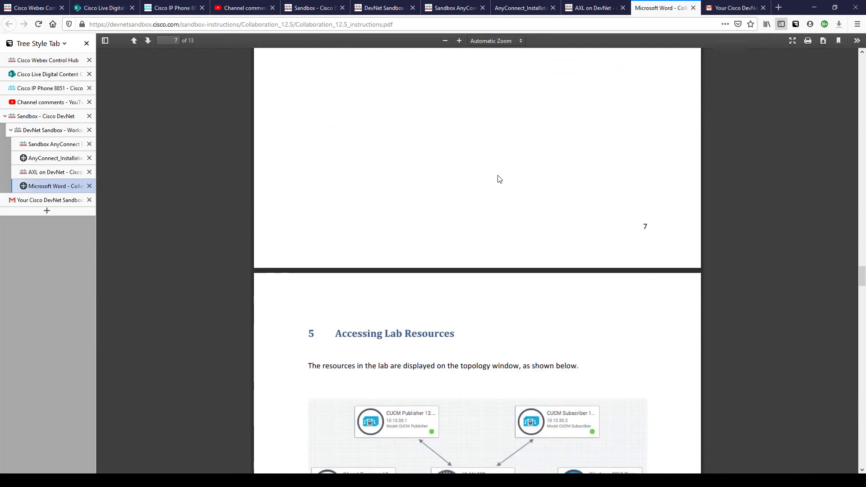
scroll(499, 179, "down", 5)
scroll(499, 179, "down", 20)
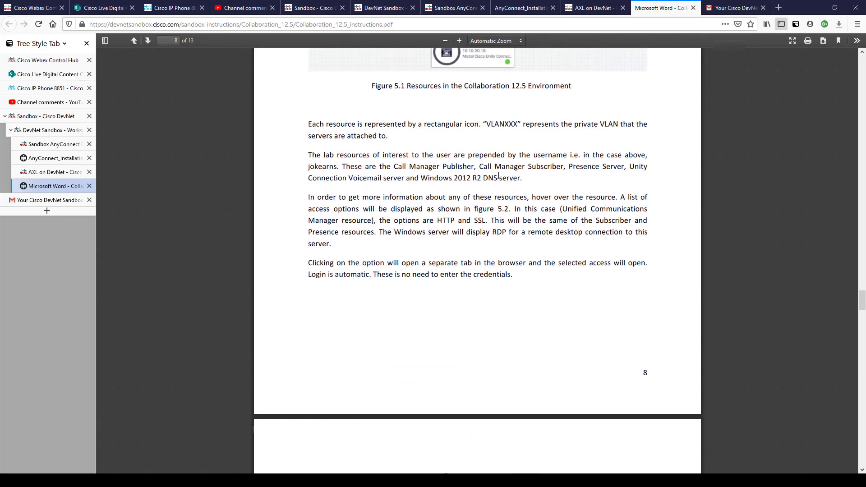
scroll(500, 179, "down", 7)
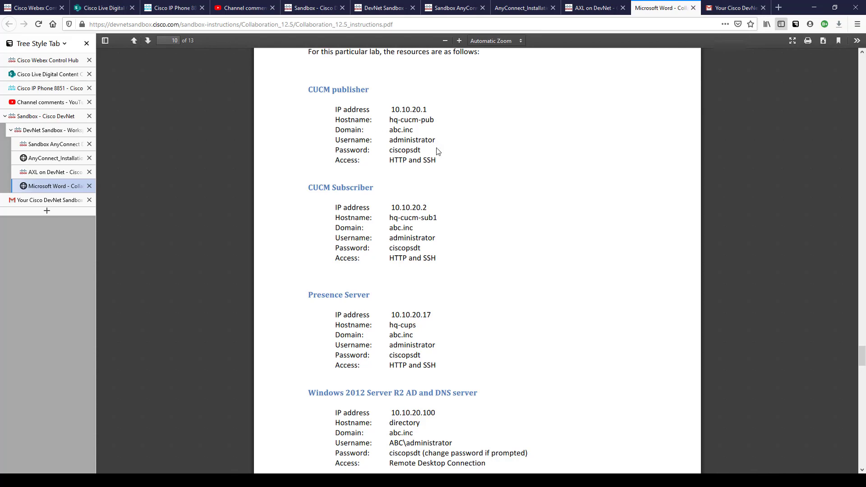
scroll(501, 176, "down", 2)
scroll(499, 175, "down", 12)
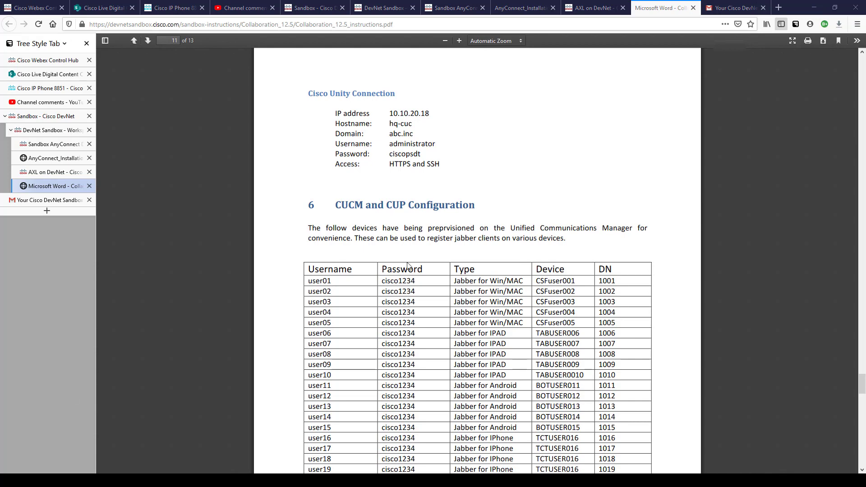
Step: Highlight the lab guide's sentence about using Jabber over AnyConnect, then clear the highlight
scroll(456, 281, "down", 2)
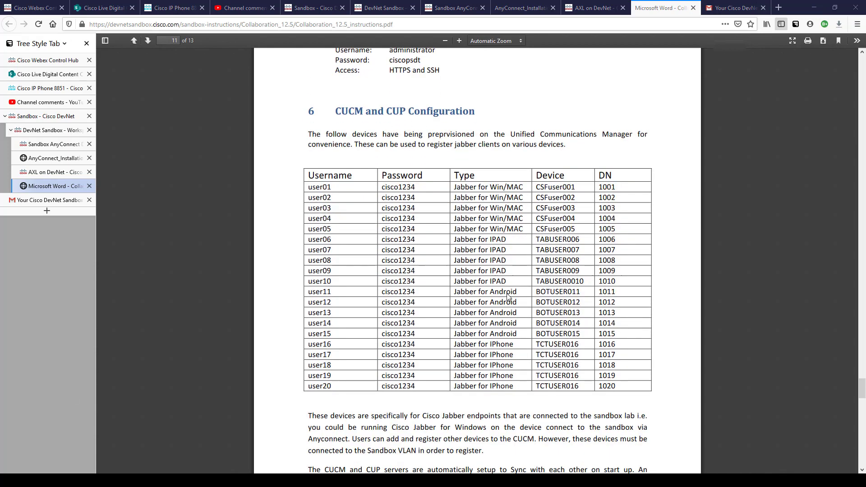
scroll(519, 305, "up", 1)
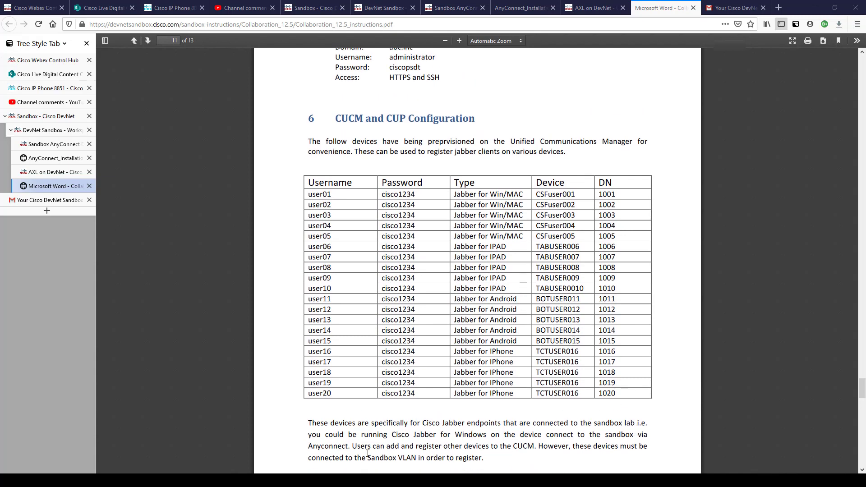
left_click_drag(319, 435, 611, 436)
left_click_drag(495, 447, 361, 446)
left_click(369, 440)
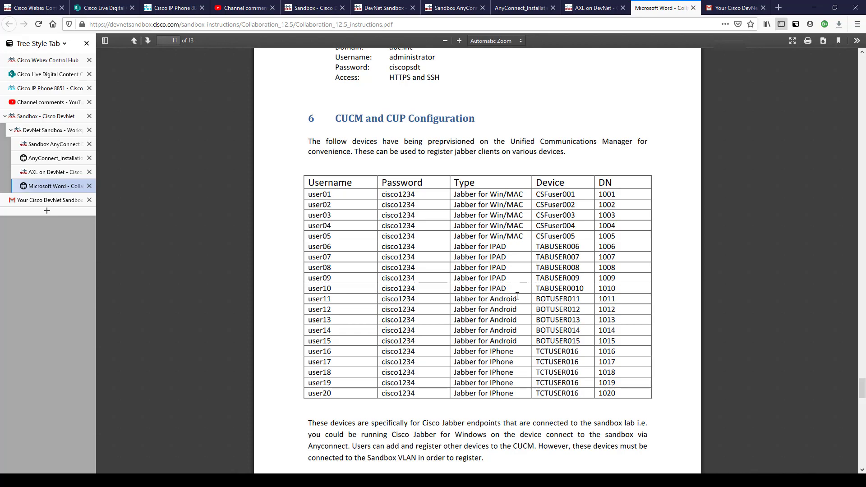
Step: Scroll to the final Figure 6.2 CUP diagnostics page and switch to the AnyConnect tab
scroll(517, 296, "down", 12)
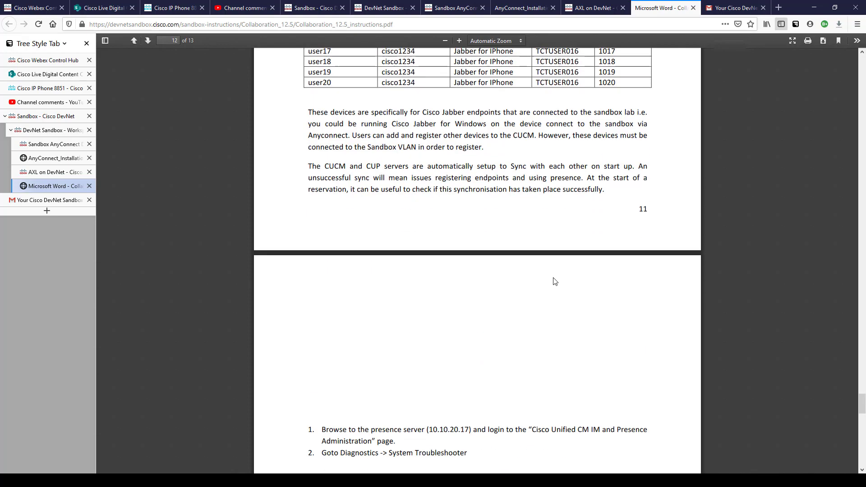
scroll(512, 277, "down", 15)
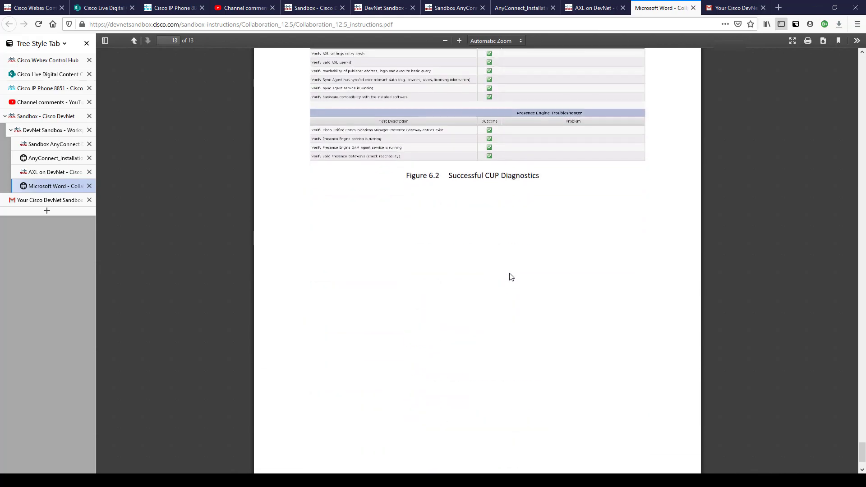
scroll(511, 277, "up", 5)
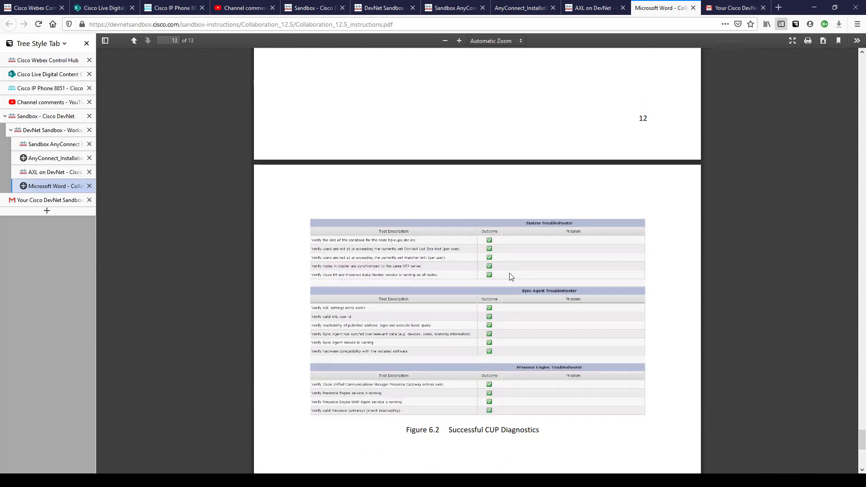
left_click(53, 144)
Step: Return to the sandbox topology and show the Windows 2012 server's VM attributes
left_click(55, 160)
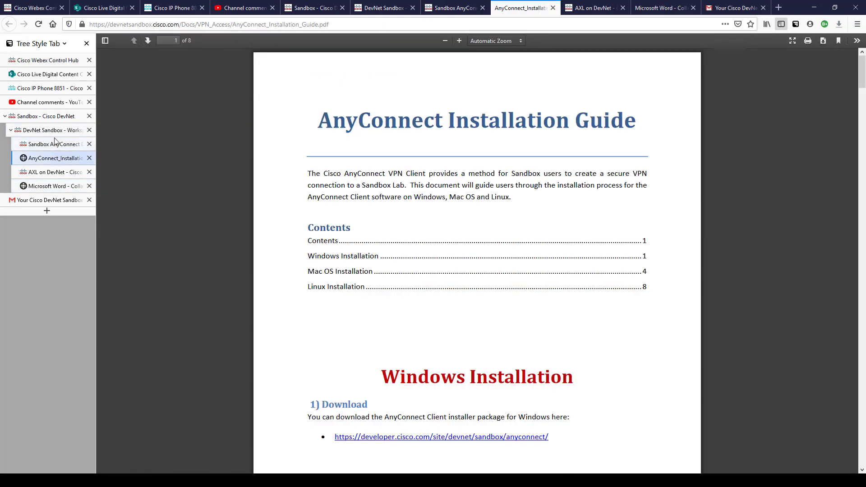
left_click(65, 130)
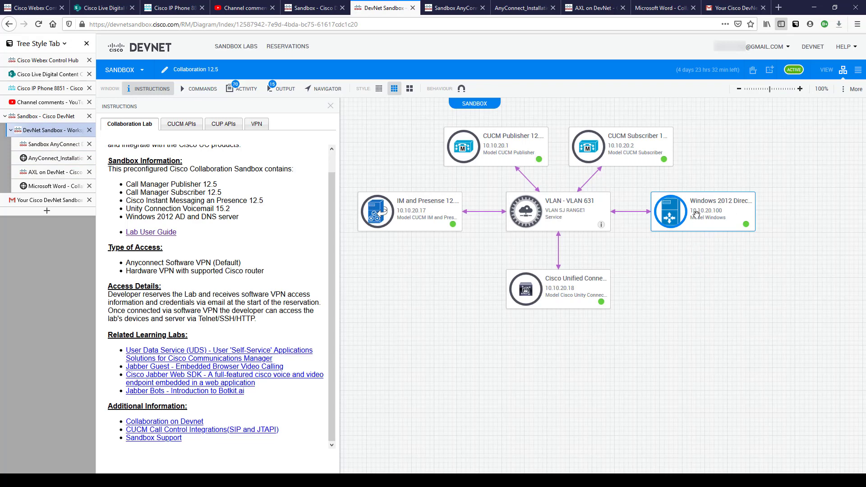
mouse_move(697, 205)
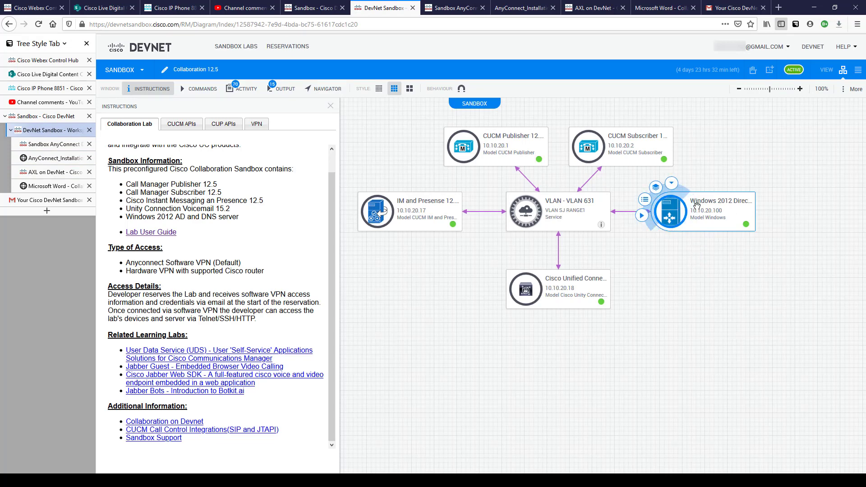
left_click(671, 183)
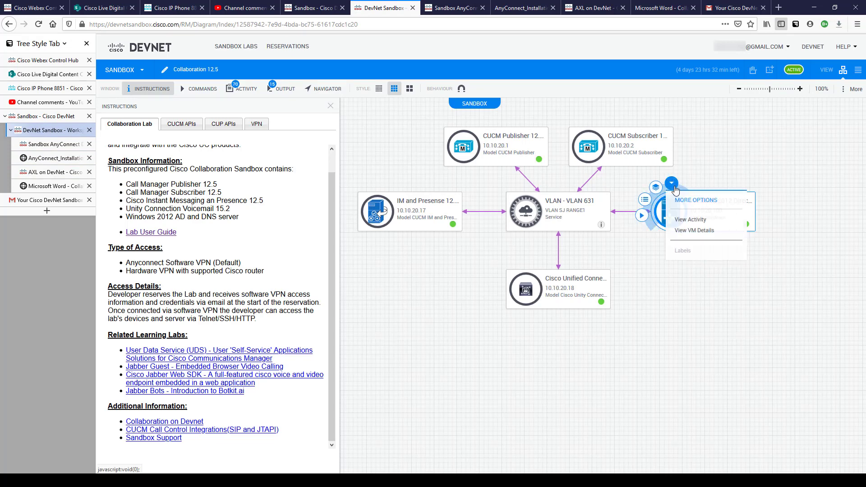
left_click(690, 230)
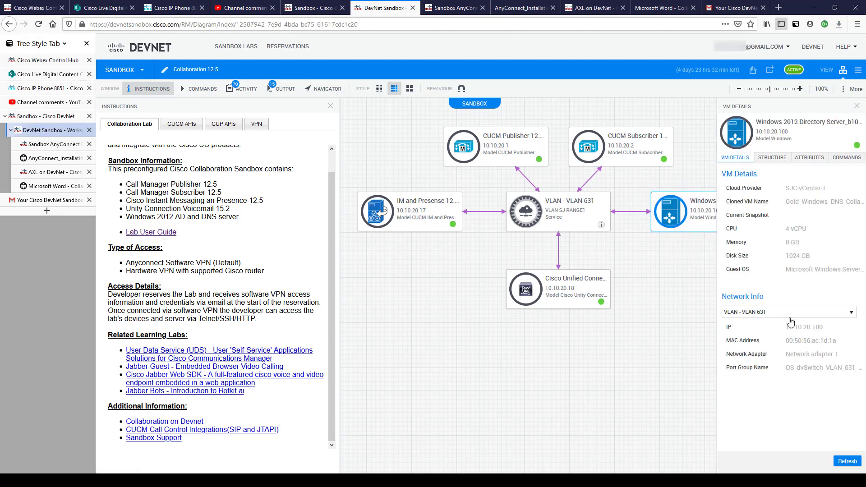
left_click(797, 159)
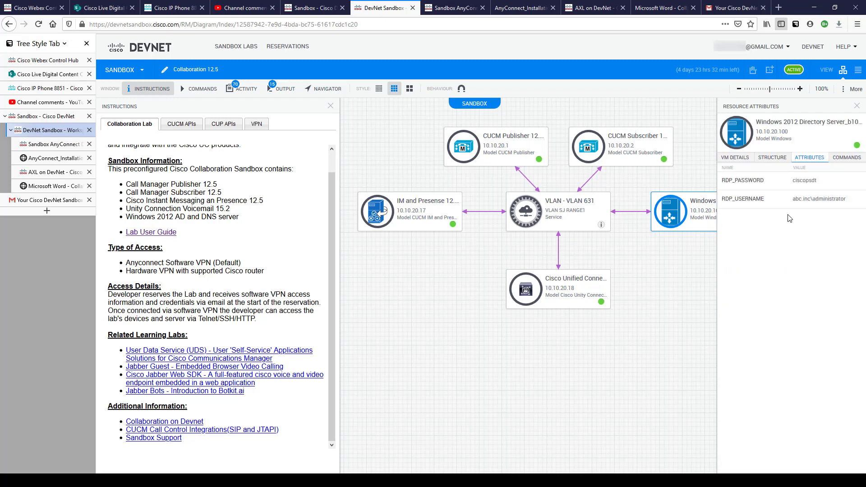
Step: Show the CUCM Subscriber node's VM details and resource attributes
left_click(631, 154)
left_click(631, 154)
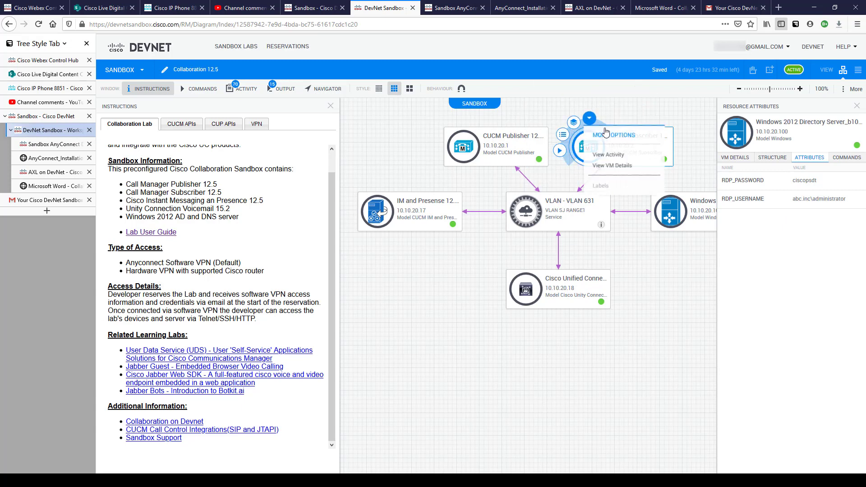
left_click(611, 165)
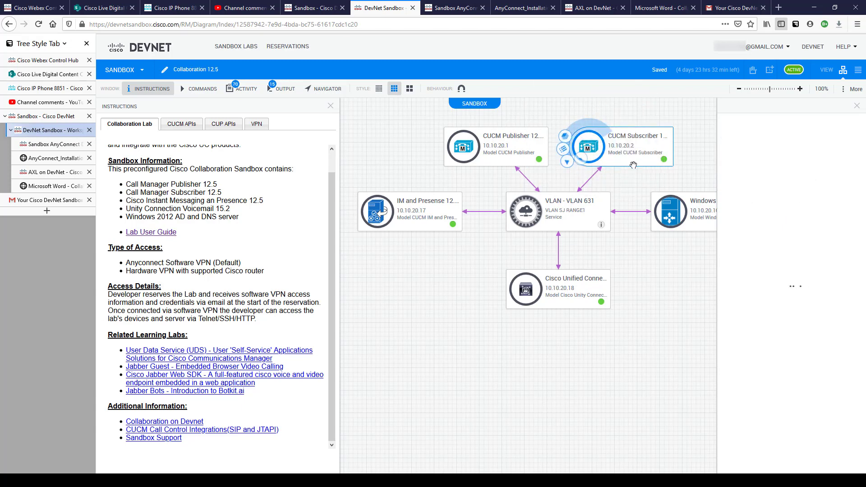
left_click(807, 157)
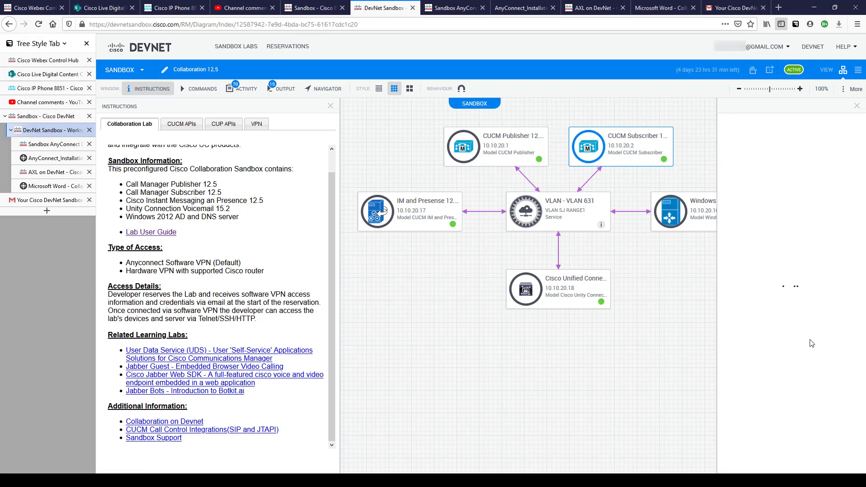
Step: Reopen the Windows 2012 server's VM details and bring up options on its RDP username
left_click(675, 231)
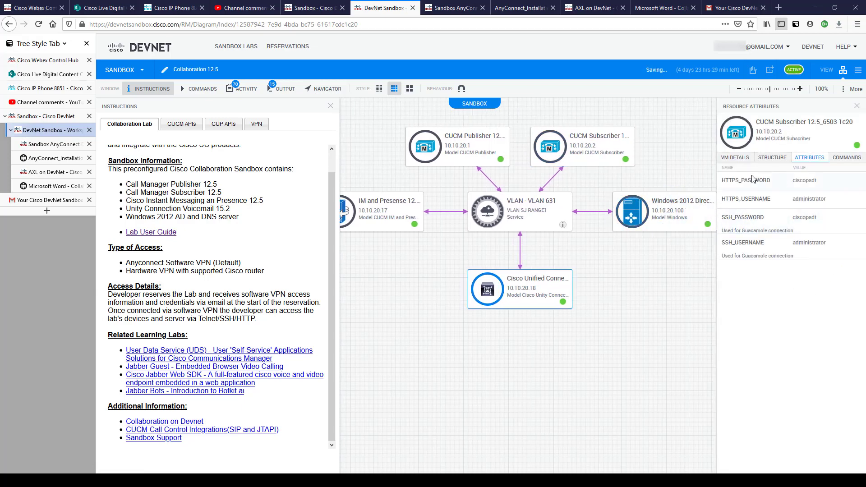
mouse_move(693, 212)
left_click(631, 184)
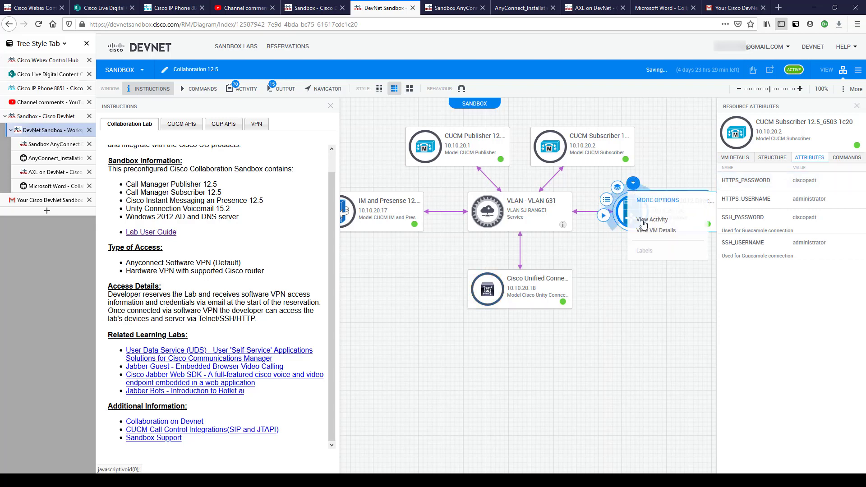
left_click(655, 231)
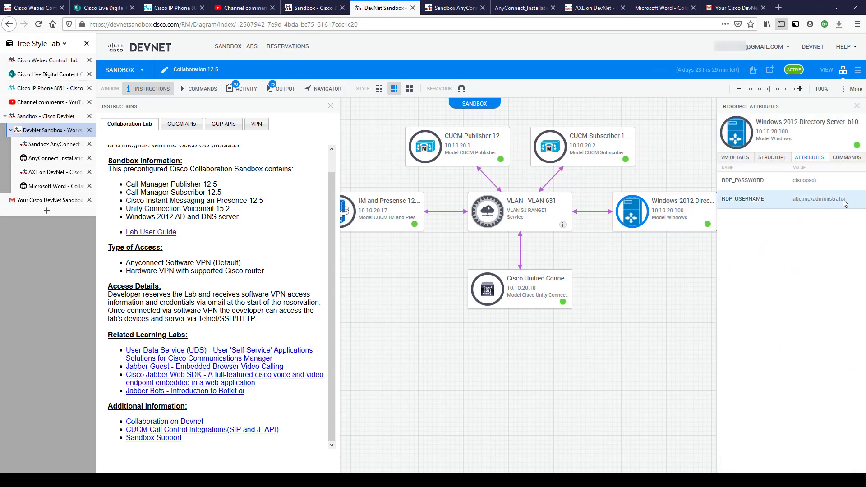
right_click(822, 203)
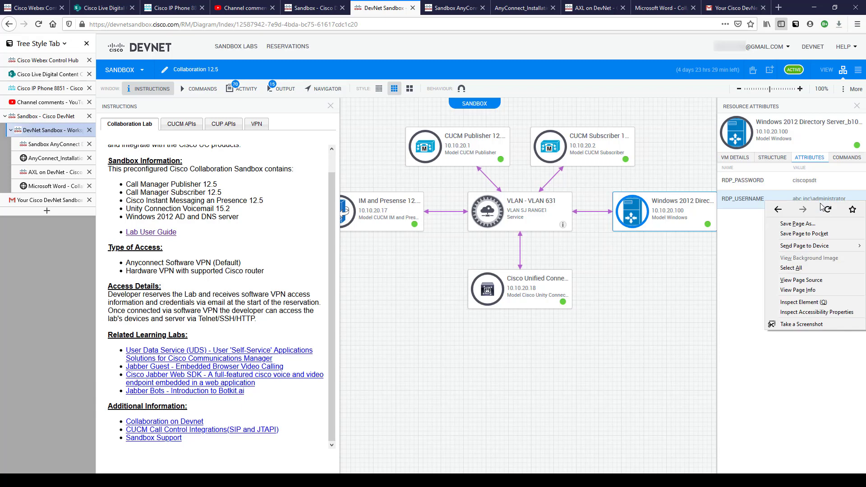
Step: Copy the Windows server's RDP username from the sandbox attributes panel
left_click(814, 306)
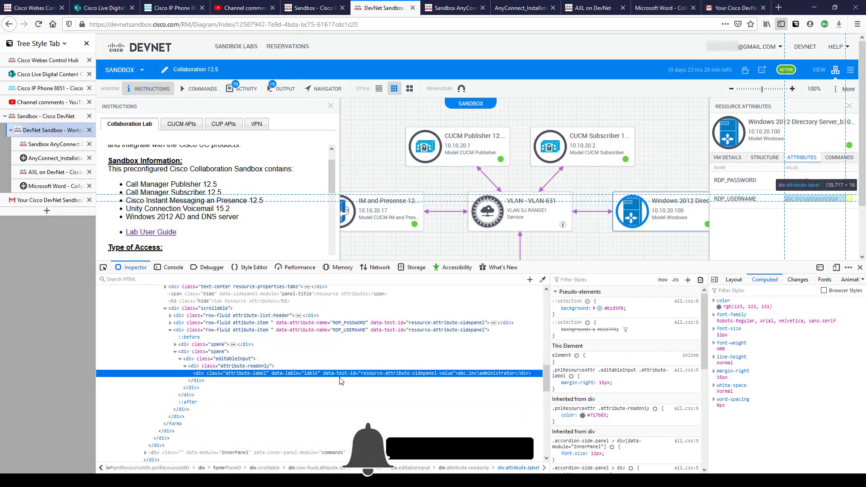
double_click(469, 375)
key("ctrl+c")
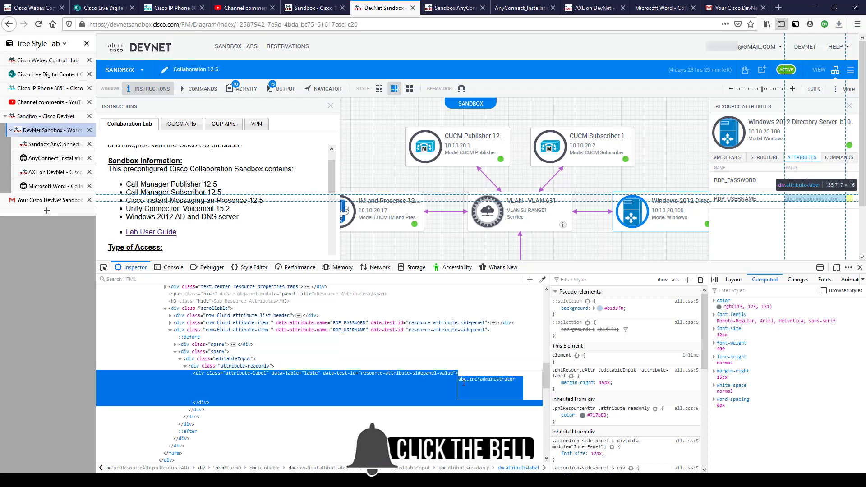
right_click(471, 381)
left_click(490, 411)
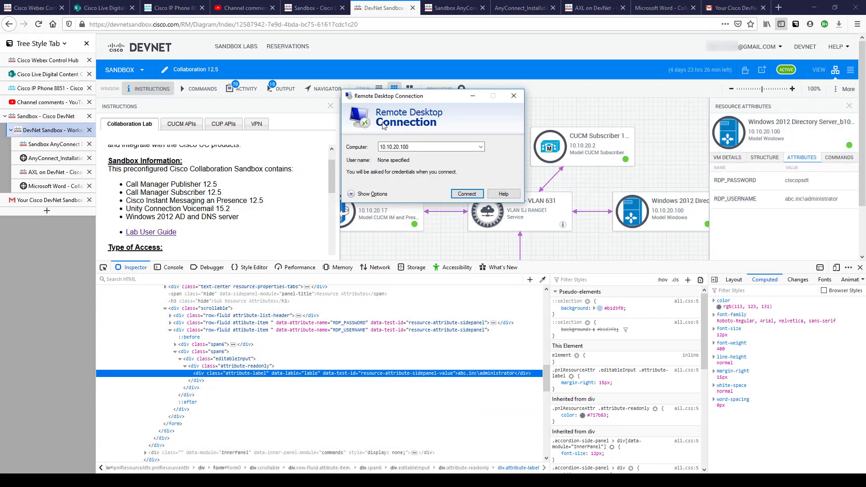
Step: Connect to 10.10.20.100 with a different account, pasting the username and entering the administrator password
left_click(467, 194)
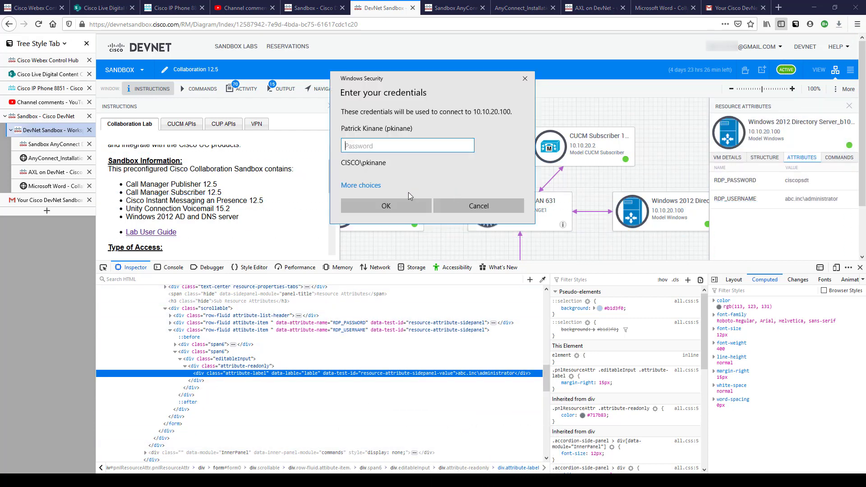
left_click(360, 185)
left_click(381, 308)
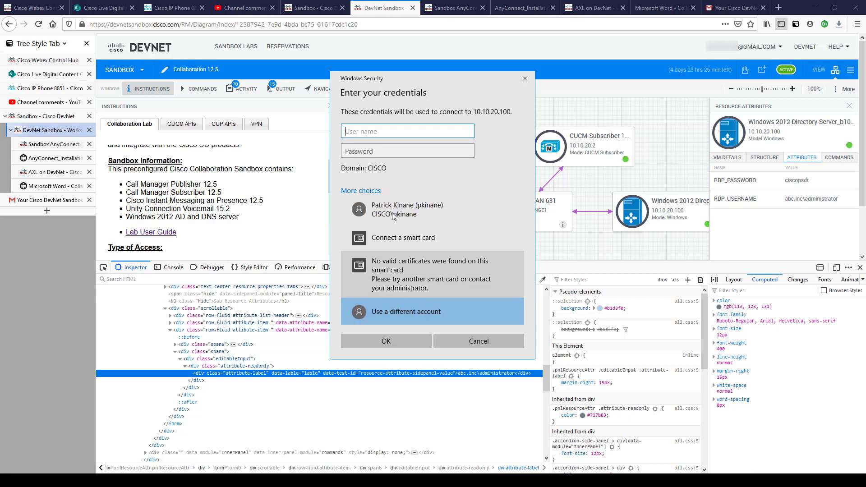
key("ctrl+v")
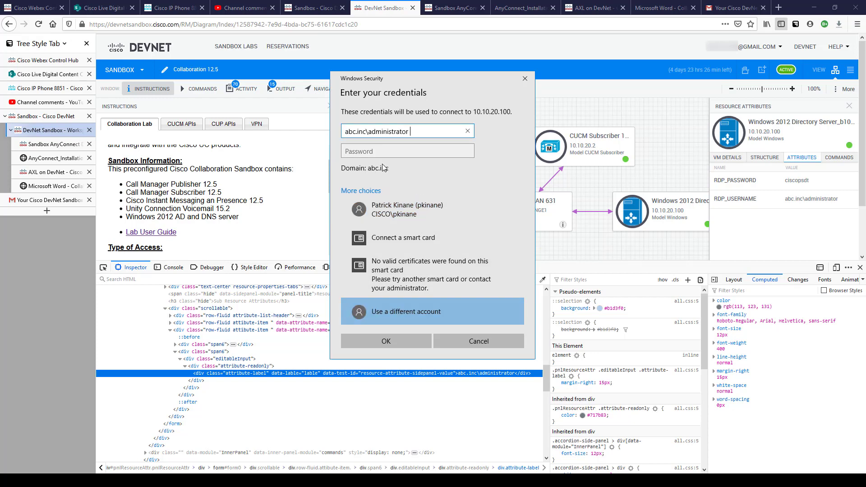
left_click_drag(409, 131, 328, 130)
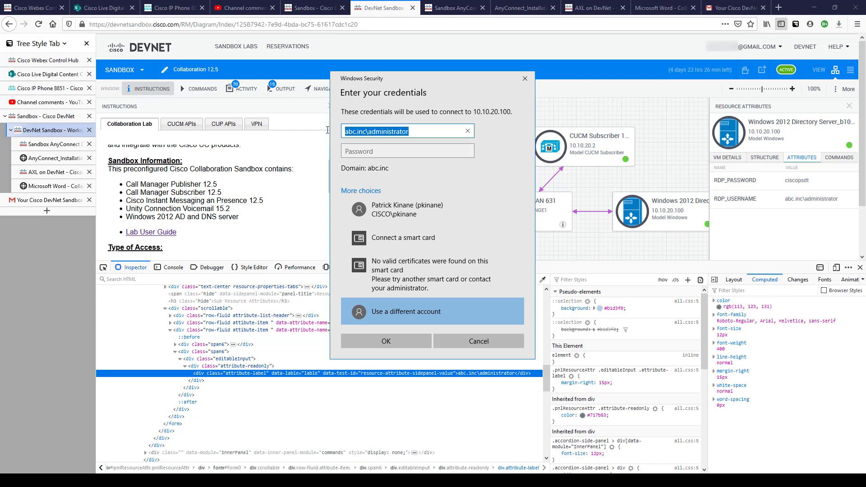
left_click(403, 152)
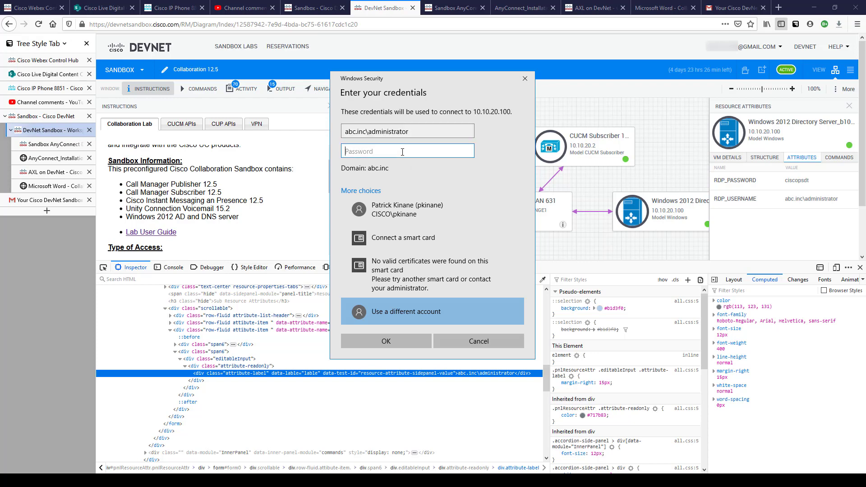
type("ciscopsdt")
key("Return")
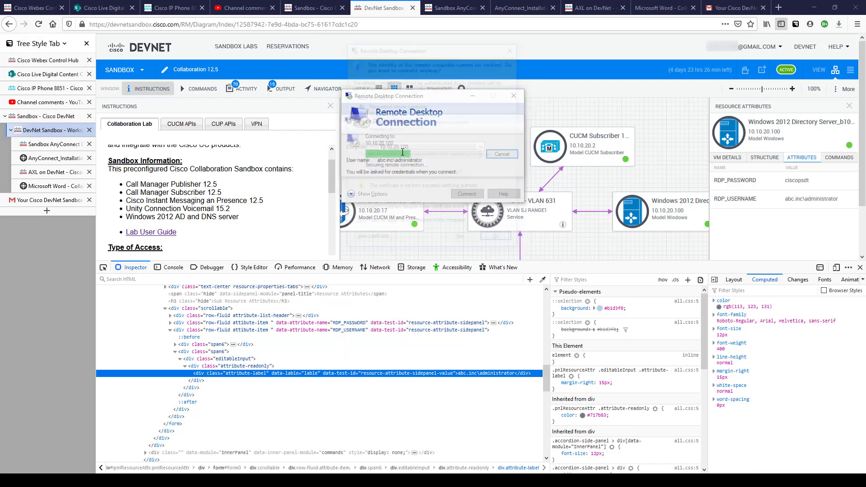
left_click(460, 239)
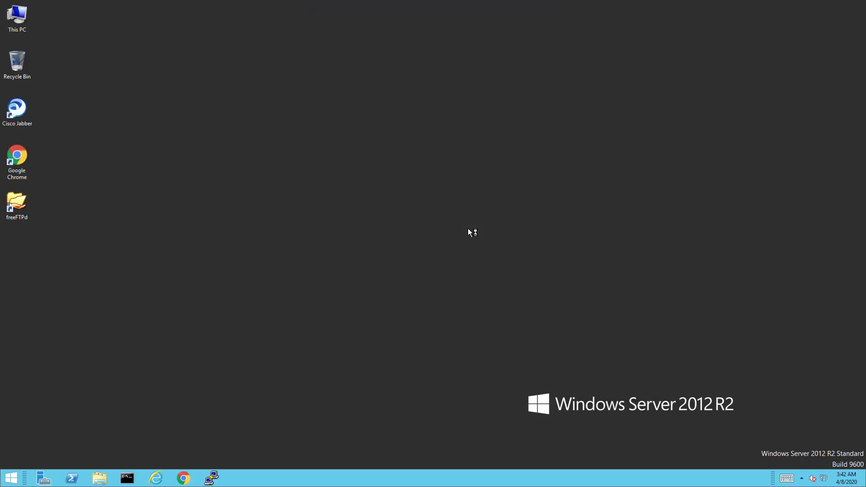
Step: Launch PuTTY on the remote server, show the CUCM Subscriber's attributes, and bring MobaXterm forward
left_click(16, 203)
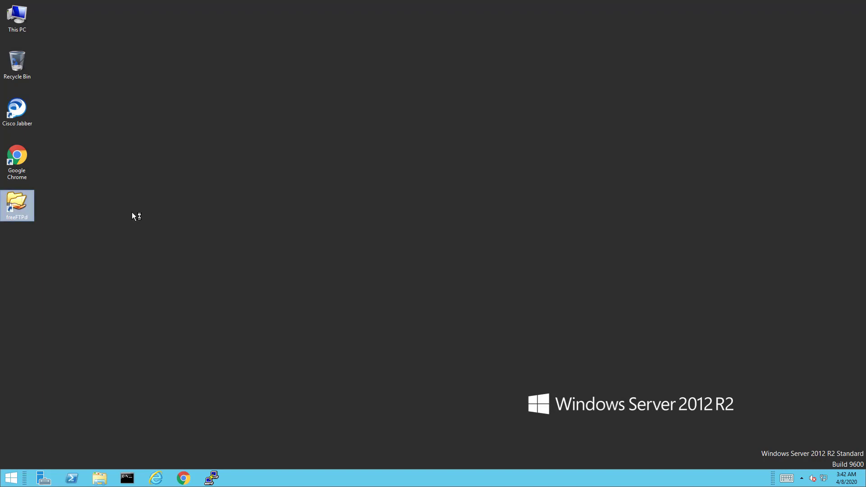
left_click(210, 477)
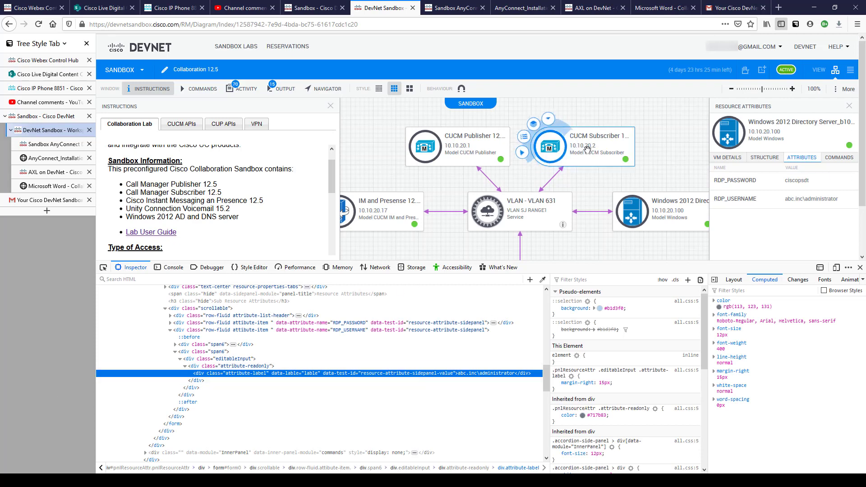
right_click(586, 149)
left_click(566, 154)
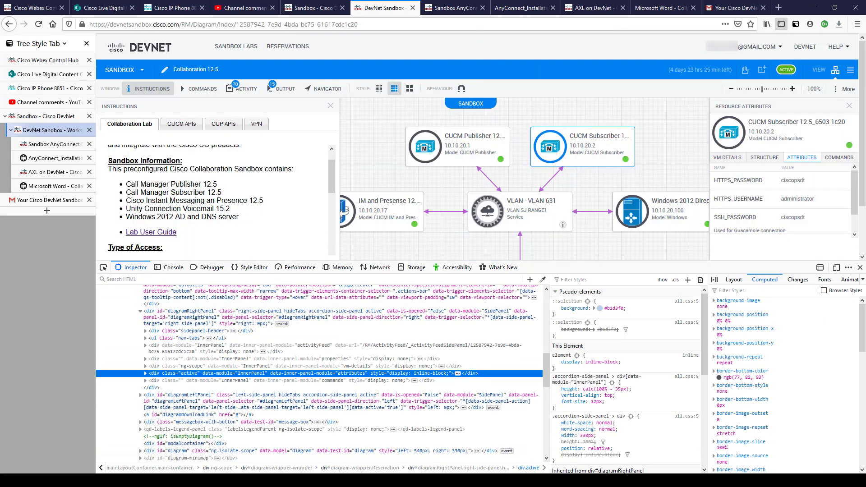
left_click(342, 480)
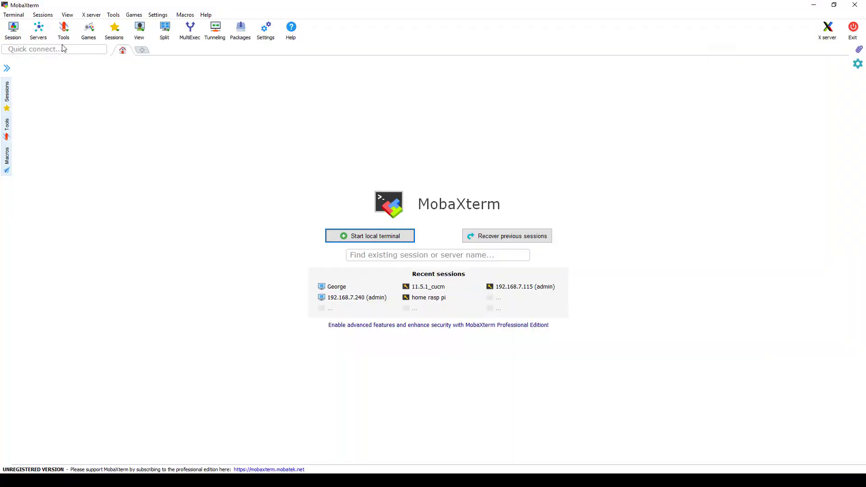
Step: SSH into 10.10.20.2 as administrator, resubmitting the password after Access denied, then minimize MobaXterm
type("10.10.20.2")
key("Return")
type("adm")
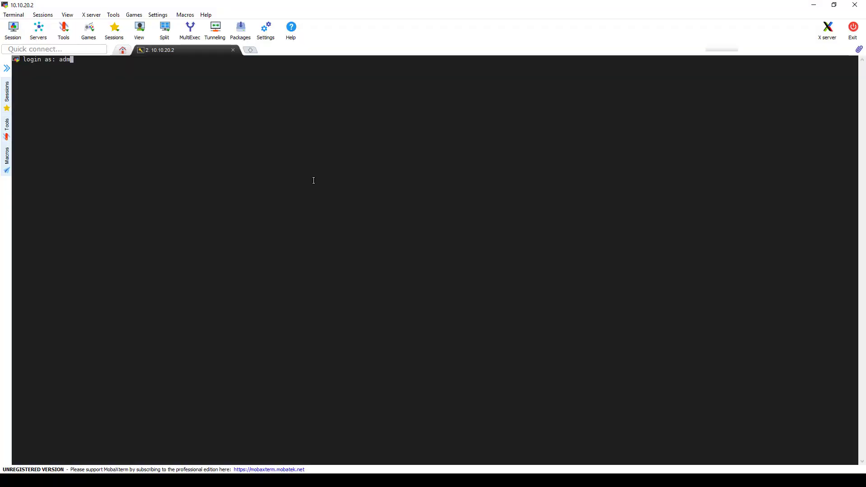
type("inistrator")
key("Return")
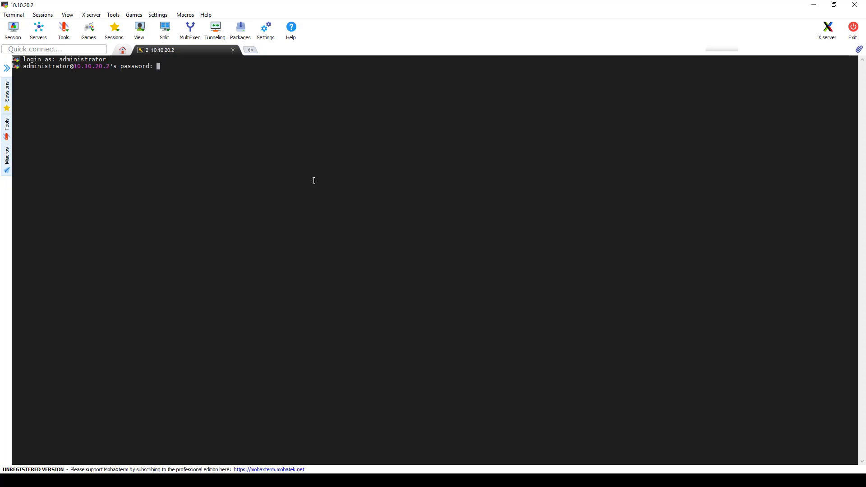
key("Return")
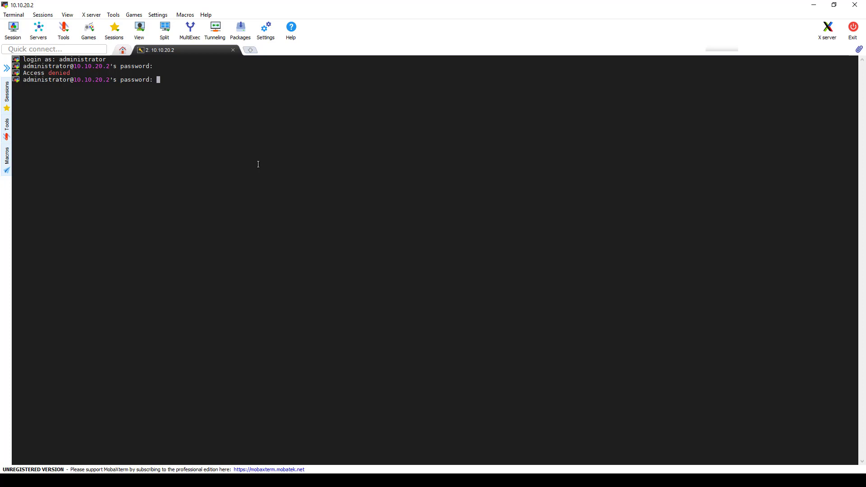
key("Return")
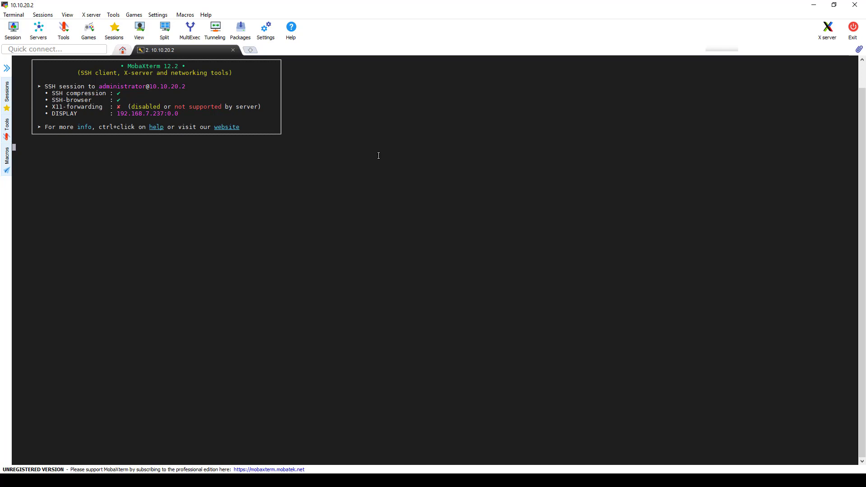
left_click(813, 5)
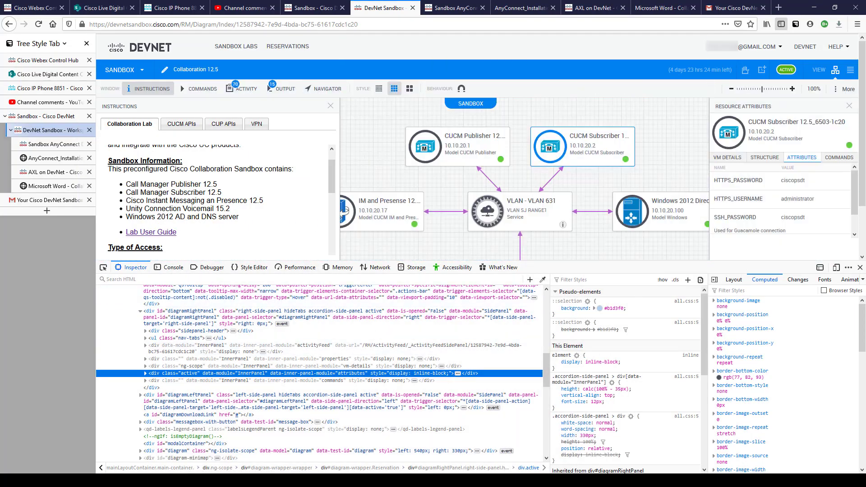
Step: Return to the remote desktop, show the desktop with Win+D, and launch Cisco Jabber
key("alt+Tab")
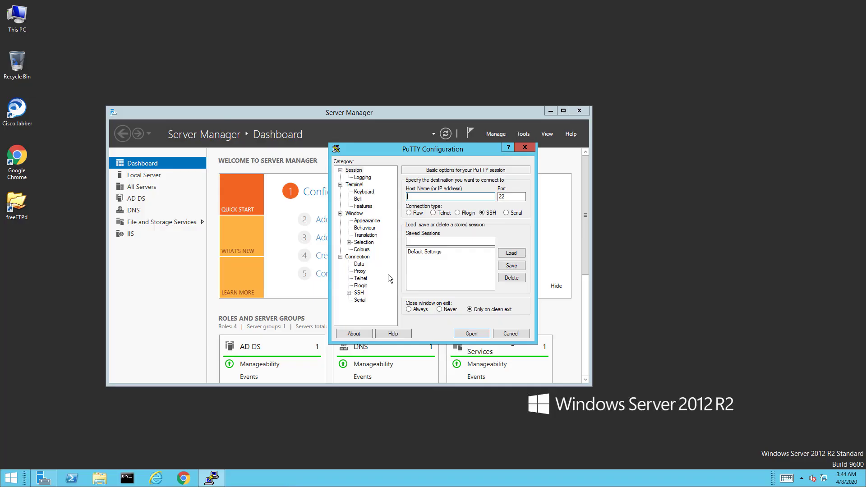
key("super+d")
left_click(18, 110)
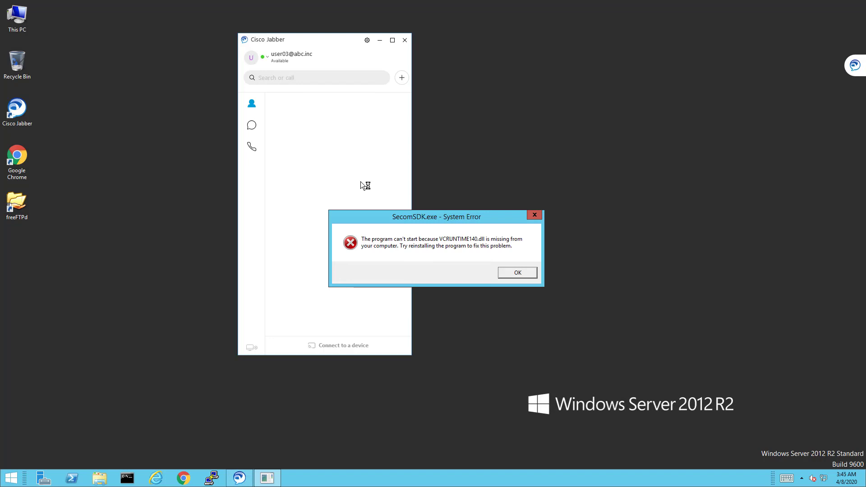
Step: Dismiss the SecomSDK error, view the Calls history to 1002, and search Start for 'notepad'
left_click(523, 273)
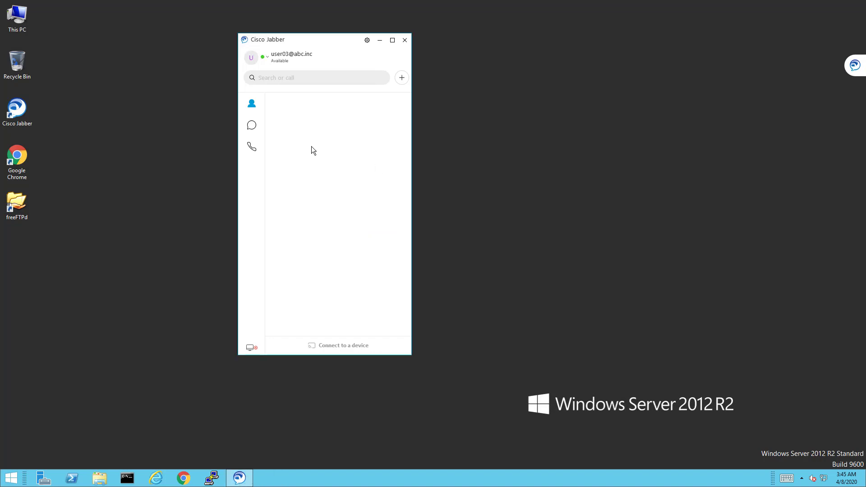
left_click(252, 149)
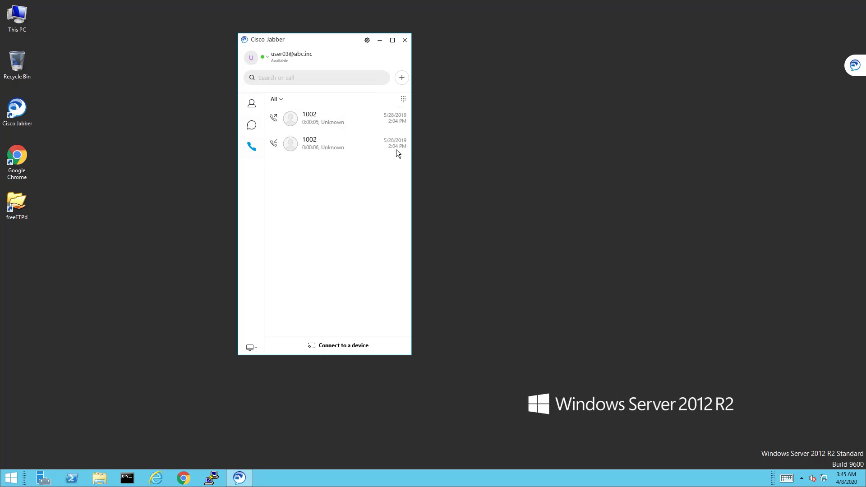
mouse_move(390, 118)
left_click(11, 479)
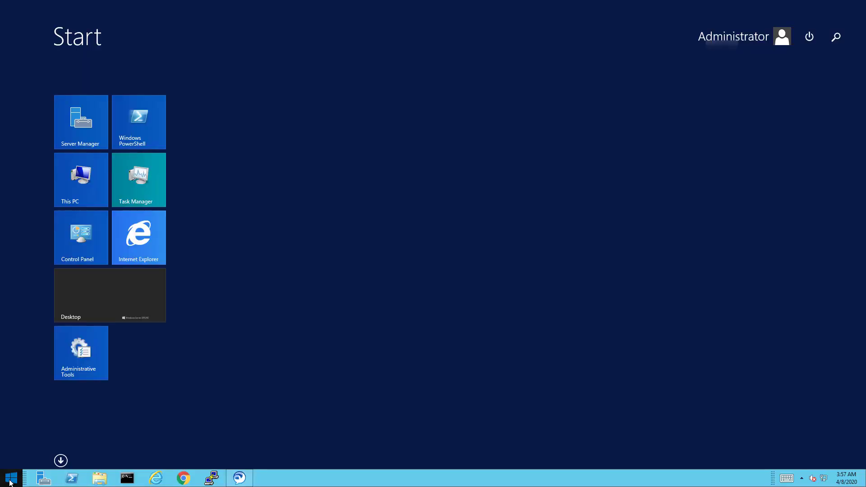
type("notepad")
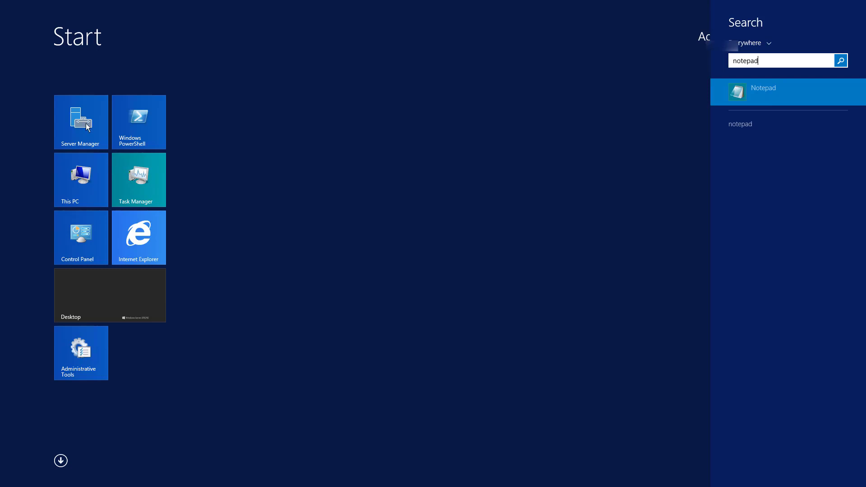
Step: Create a New Text Document on the remote desktop and write 'test copy to local' in Notepad
key("Escape")
key("Escape")
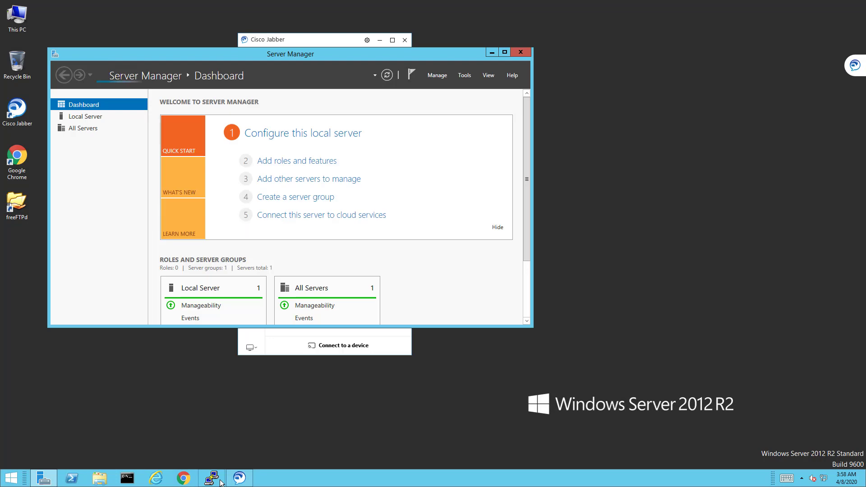
left_click(492, 51)
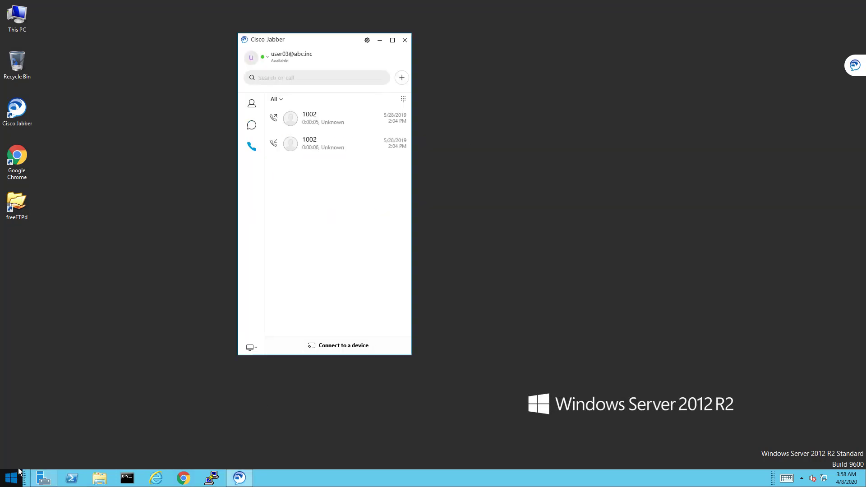
right_click(67, 398)
mouse_move(104, 369)
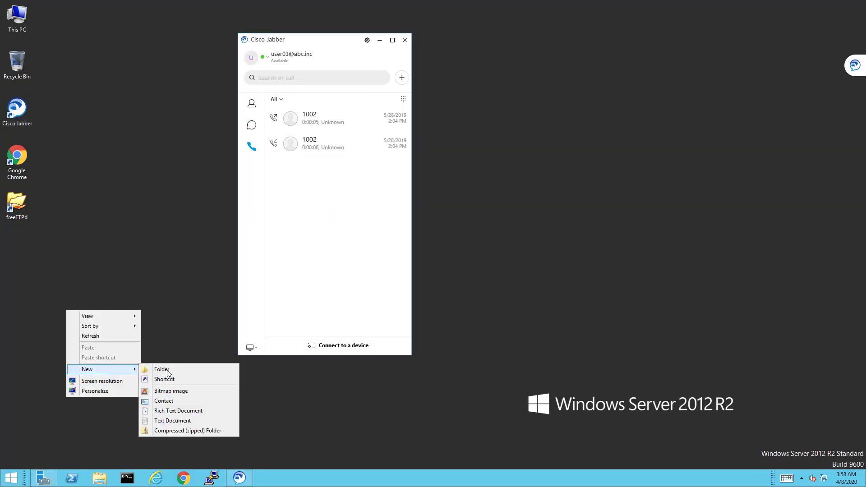
left_click(169, 420)
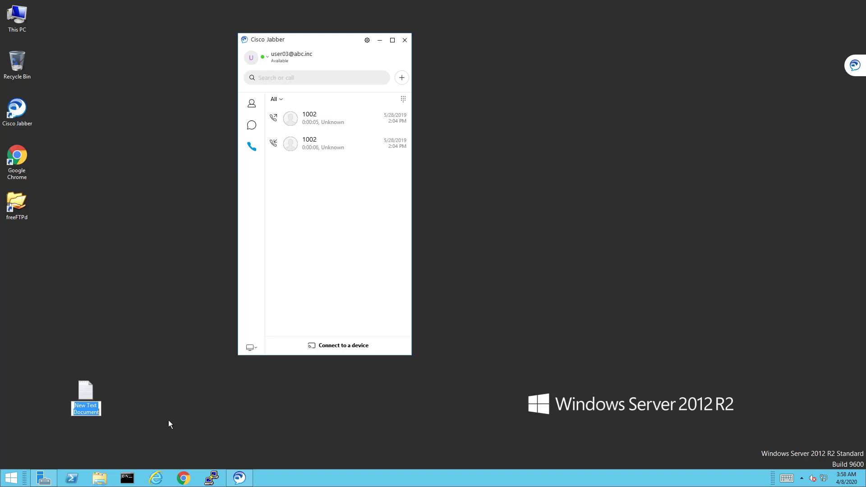
right_click(93, 391)
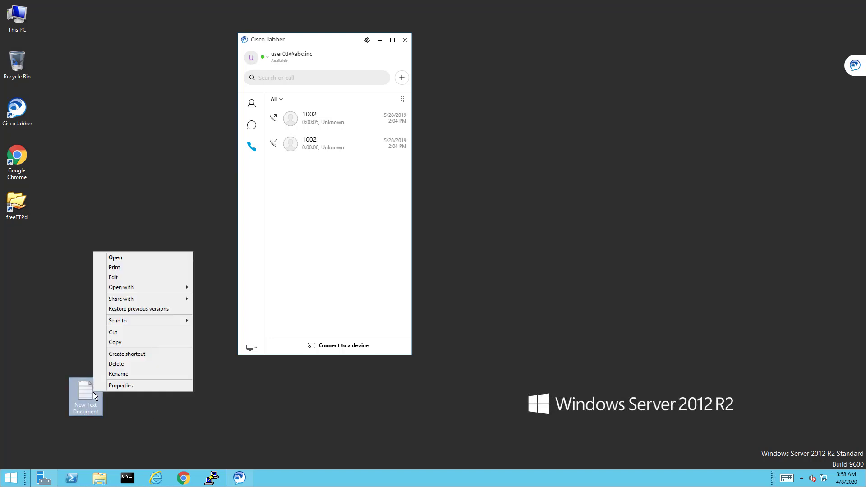
right_click(88, 398)
left_click(132, 264)
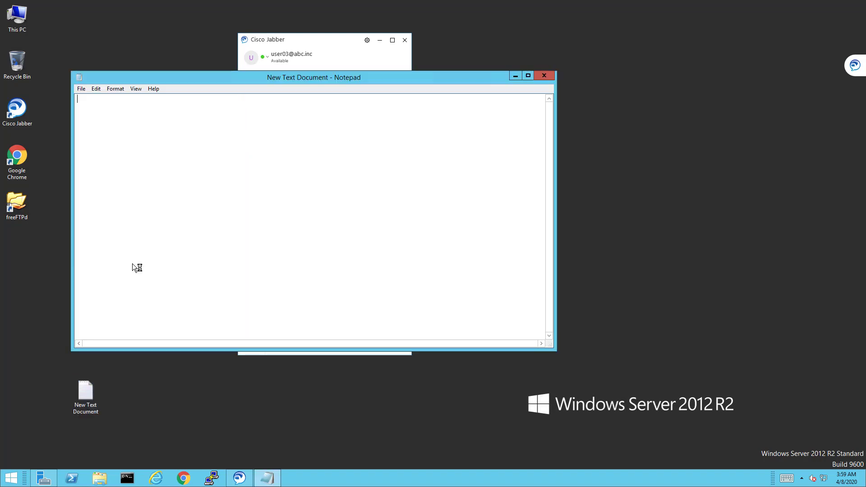
type("test copy to local")
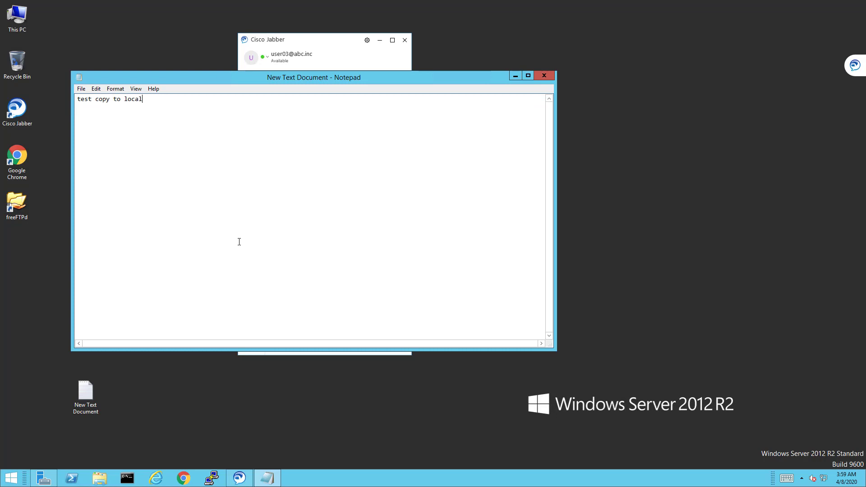
Step: Close Notepad and copy New Text Document from the remote desktop
left_click(544, 76)
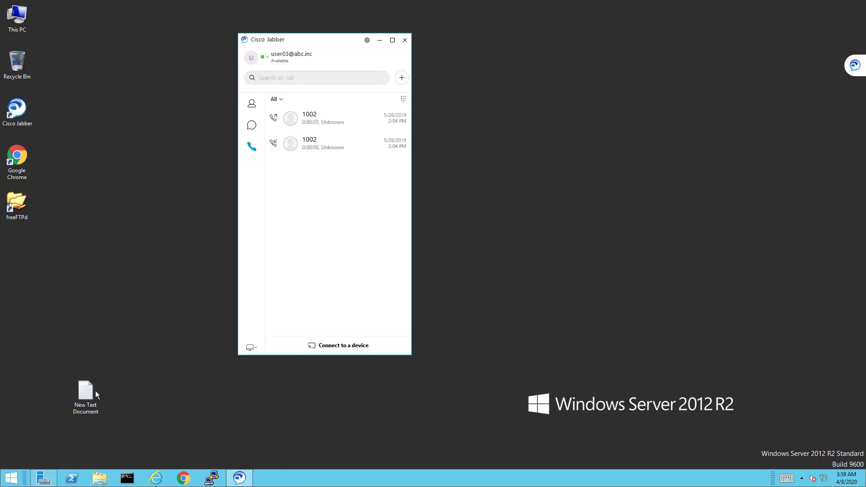
right_click(89, 390)
left_click(125, 257)
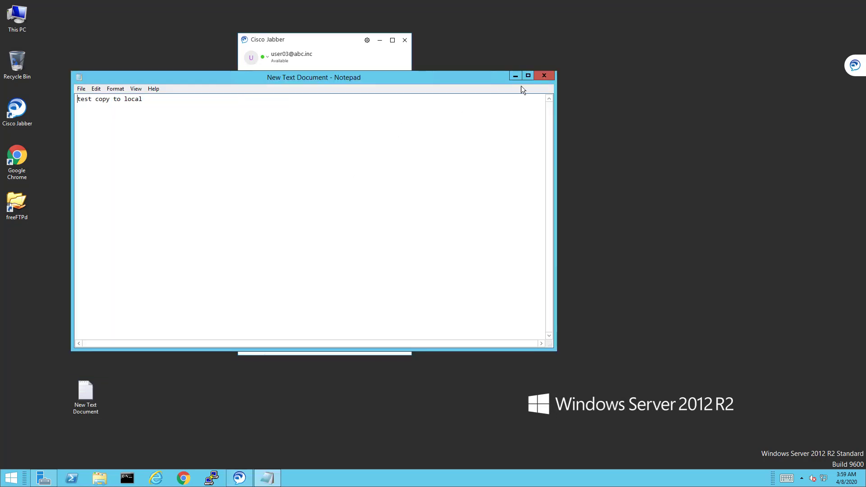
key("alt+F4")
right_click(88, 394)
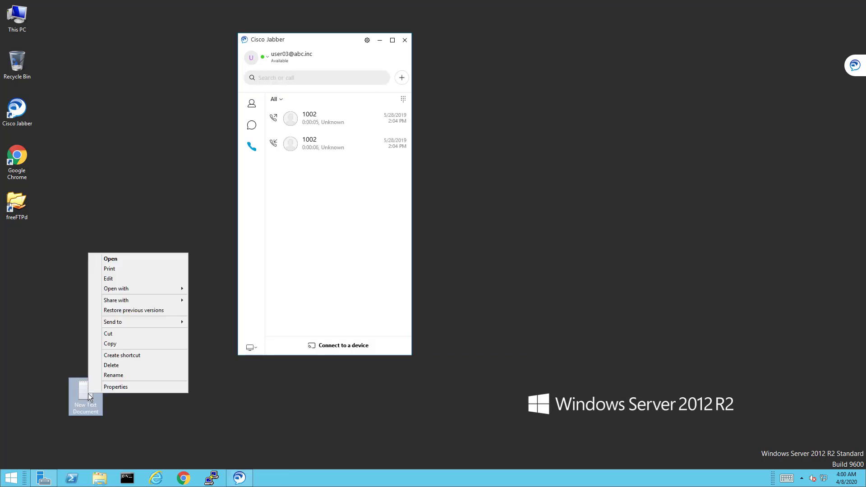
left_click(129, 343)
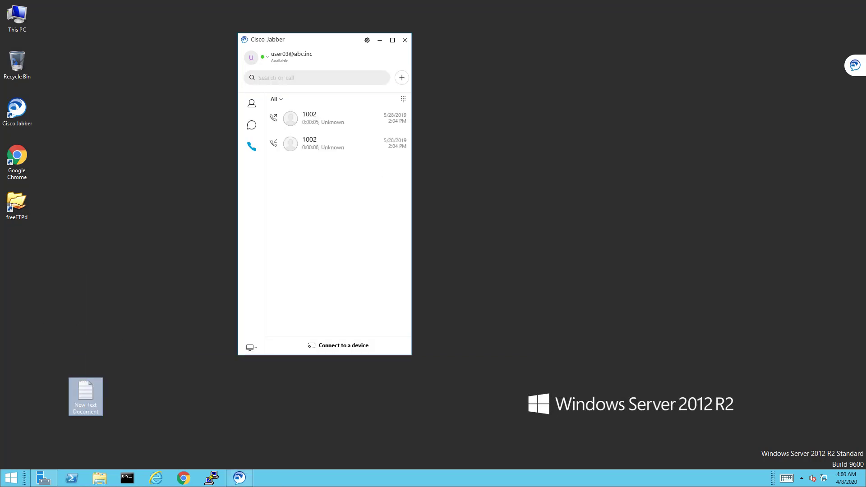
Step: Paste the file into the local devnet sandbox resources folder, then return to the remote desktop
key("alt+Tab")
right_click(326, 242)
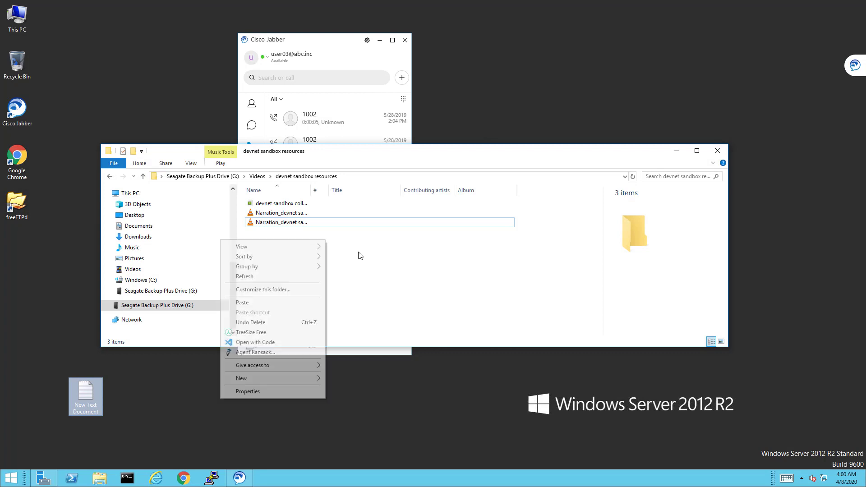
left_click(257, 302)
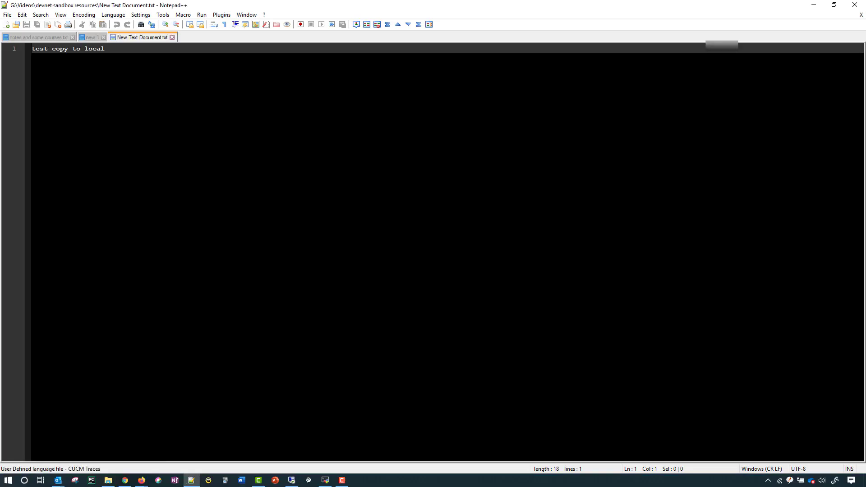
left_click(813, 5)
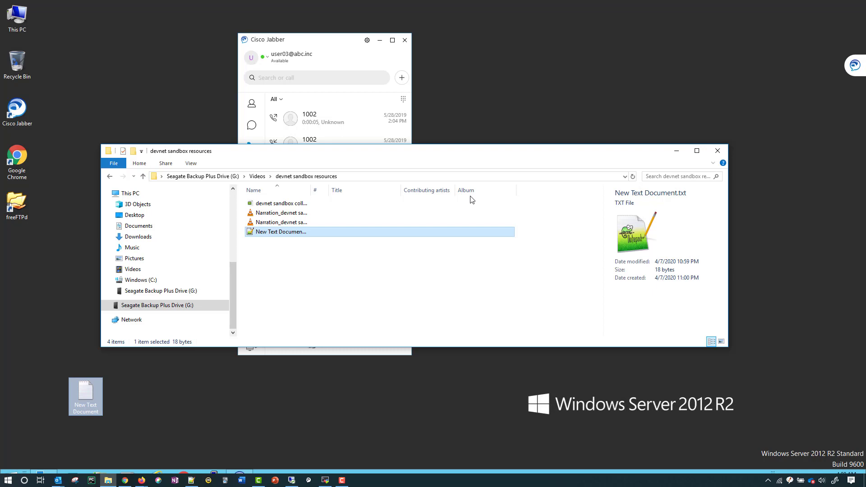
left_click(246, 398)
Step: Launch Chrome maximized on the remote server and load 10.10.20.2
double_click(18, 155)
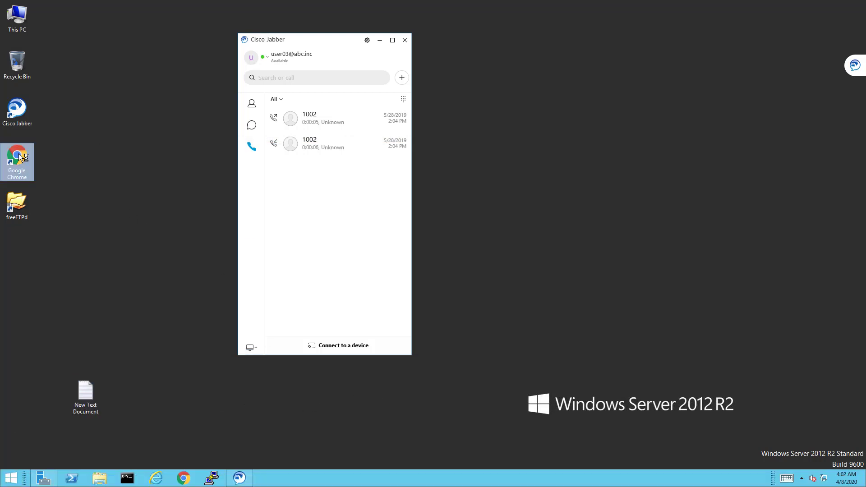
left_click(450, 64)
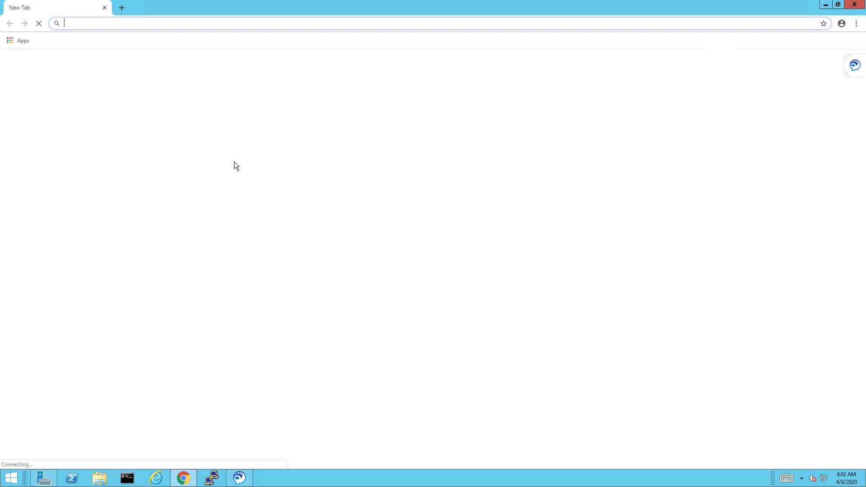
type("10.10.20.2")
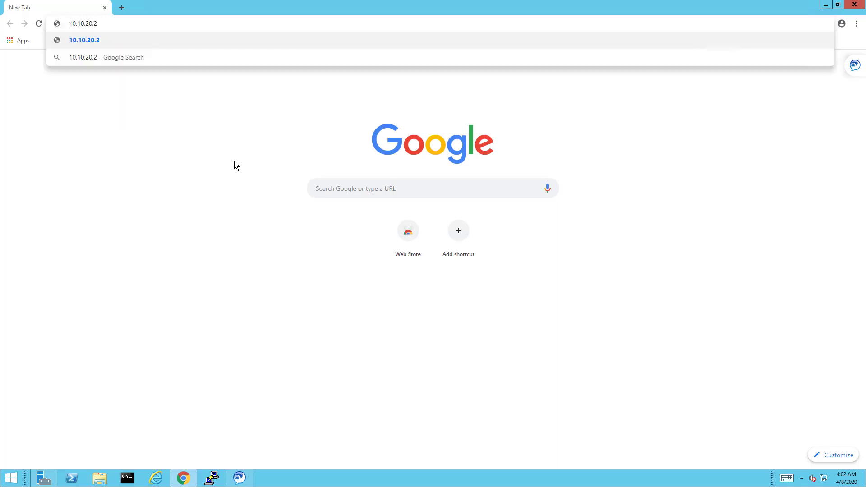
key("Return")
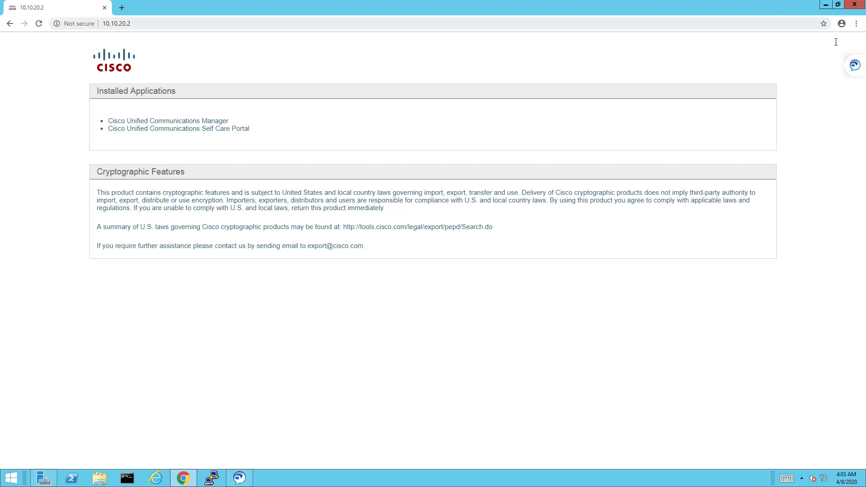
Step: Show the bookmarks bar, bookmark the 10.10.20.2 page there, and rename it 'CUCM Sub'
left_click(856, 24)
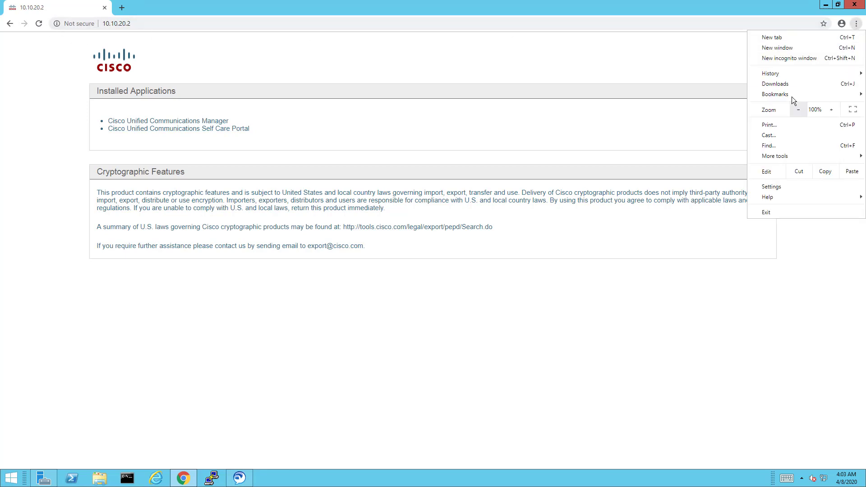
mouse_move(792, 94)
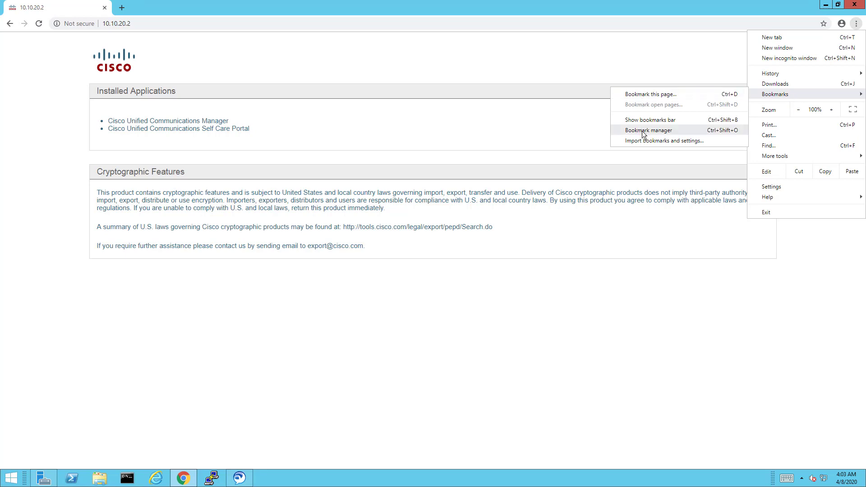
left_click(643, 119)
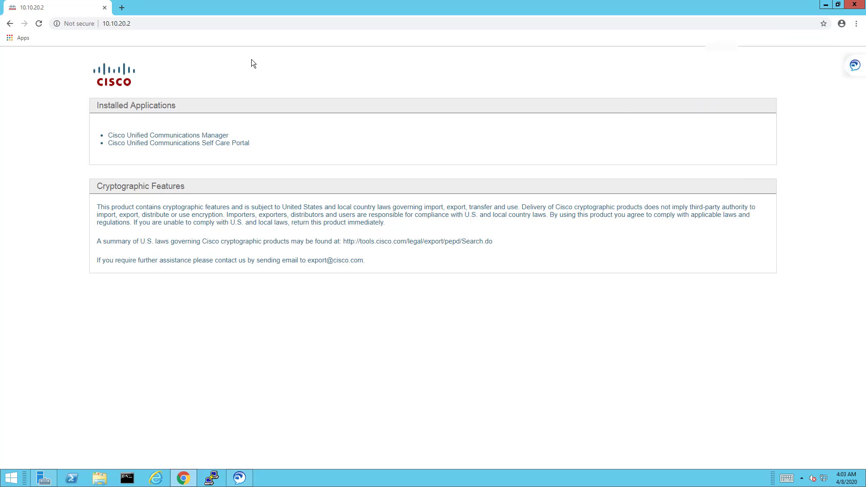
left_click(125, 23)
left_click_drag(99, 38, 97, 38)
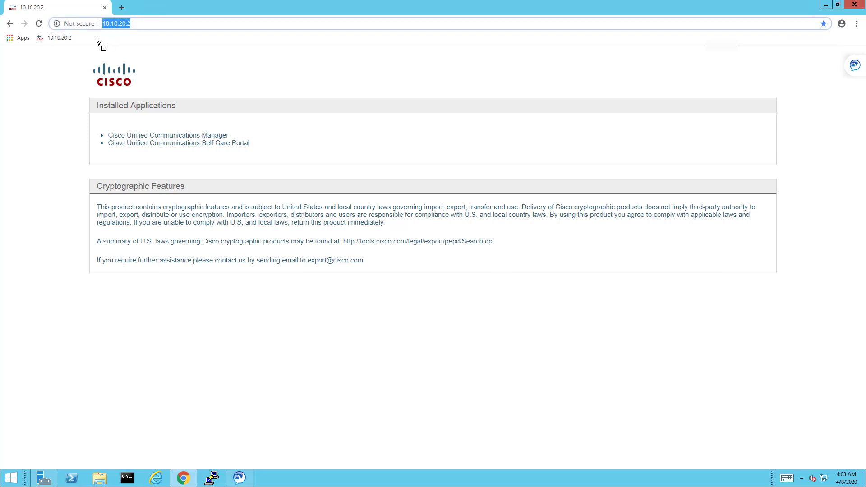
right_click(57, 40)
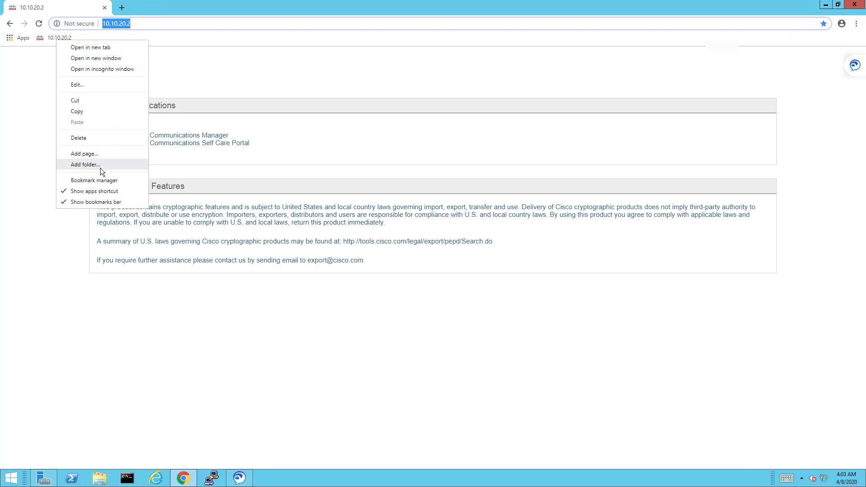
left_click(89, 85)
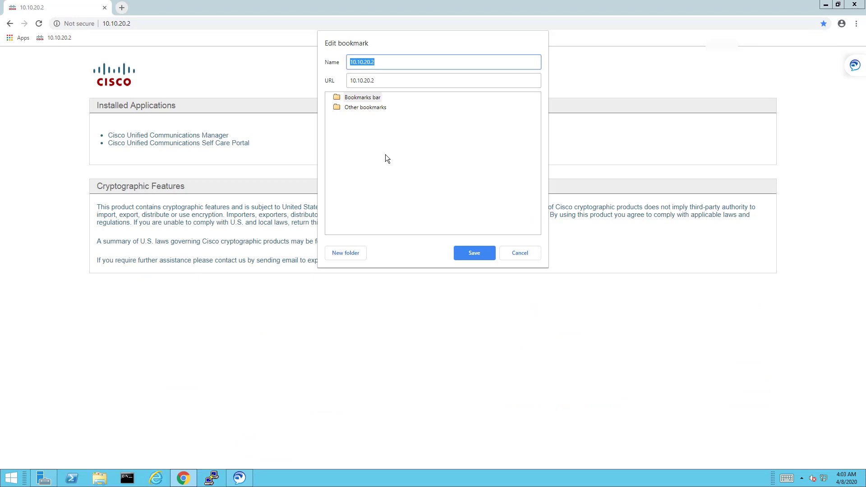
type("CUCM Sub")
key("Return")
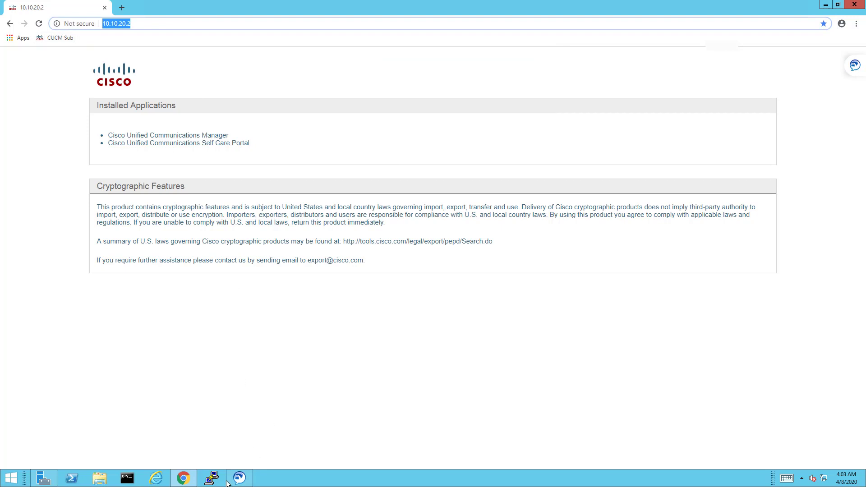
left_click(213, 478)
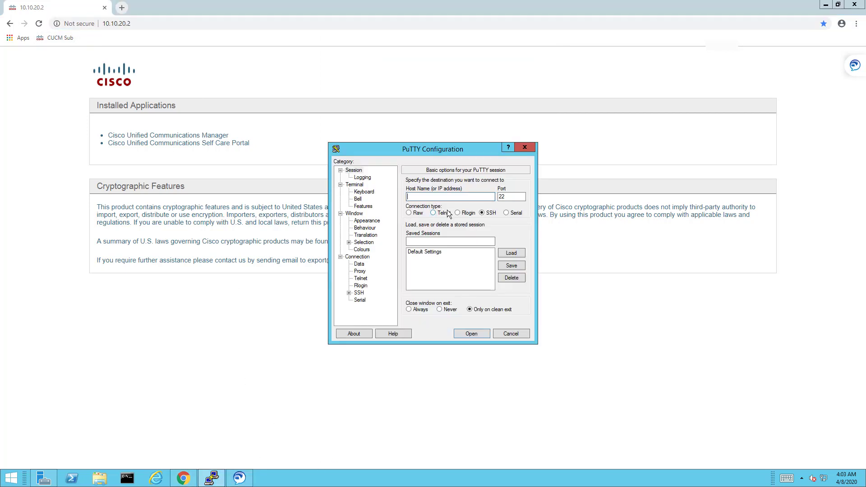
Step: Save a PuTTY session named 'CUCM SUB' for host 10.10.20.2
type("10.10.20.2")
left_click(418, 242)
left_click(419, 251)
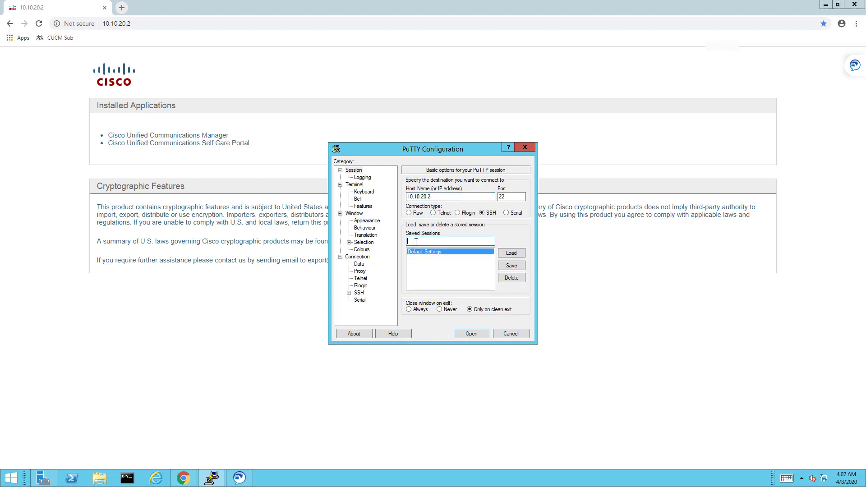
type("CUCM SUB")
left_click(513, 267)
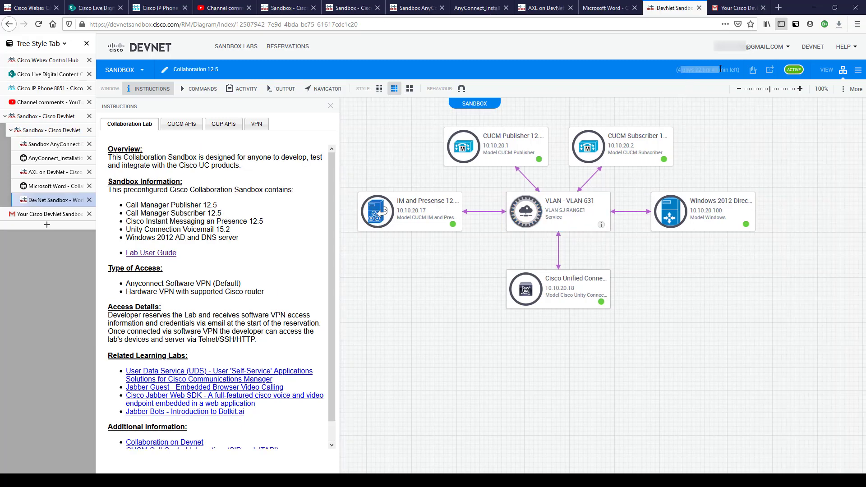
Step: Request a 1 Minute extension of the Collaboration 12.5 sandbox
left_click(121, 70)
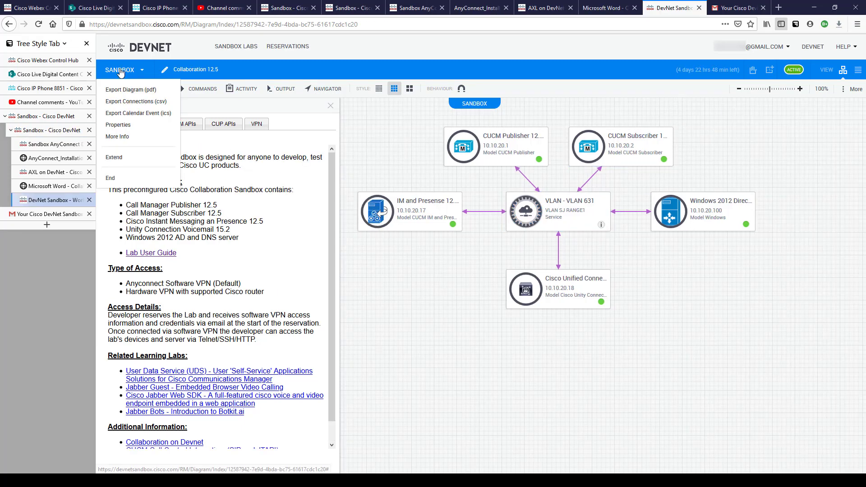
left_click(115, 158)
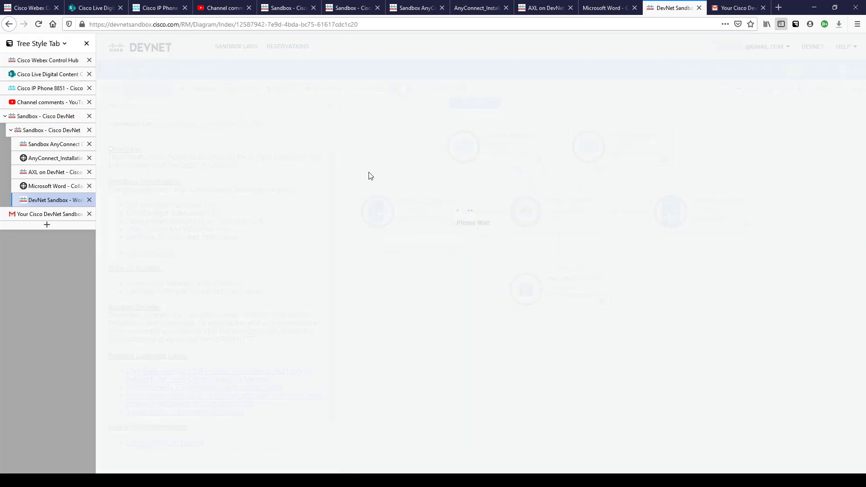
left_click(560, 252)
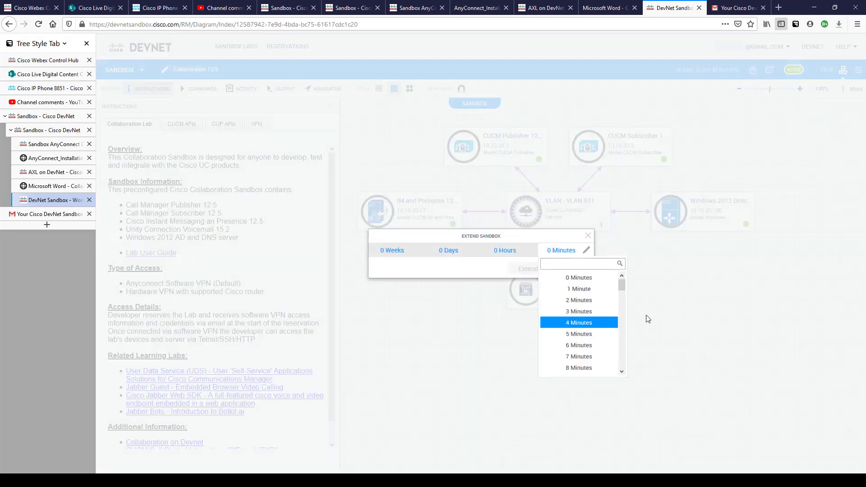
left_click(592, 289)
left_click(541, 270)
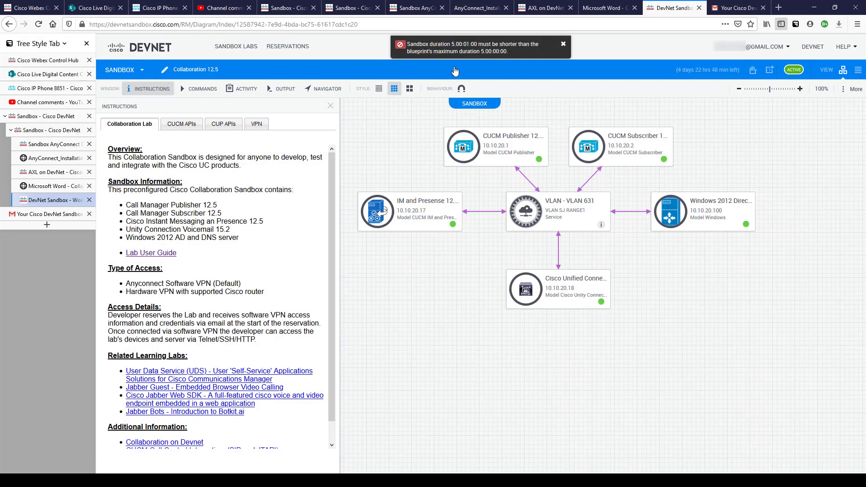
Step: Read the error saying 5.00:01:00 exceeds the 5.00:00:00 maximum duration
left_click_drag(407, 44, 536, 43)
left_click(525, 47)
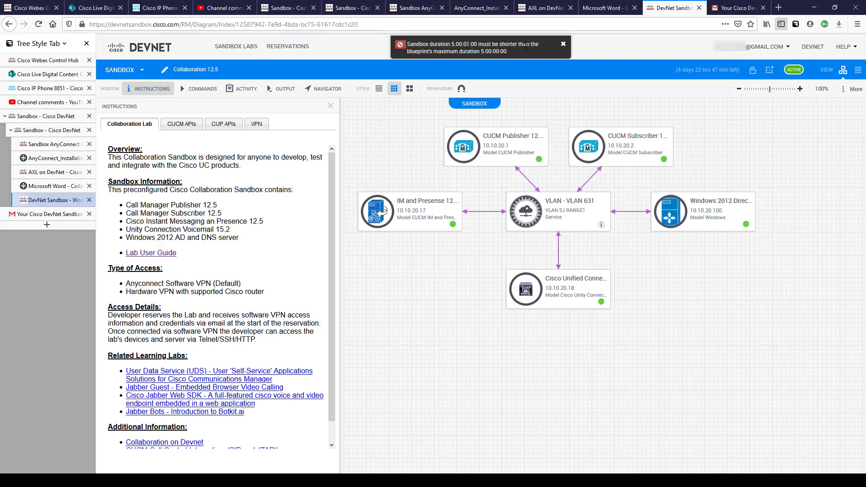